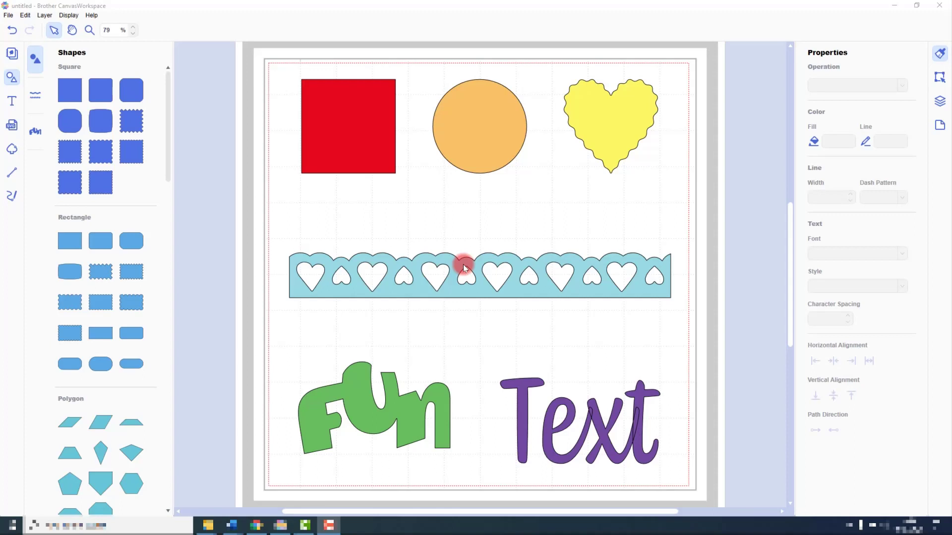
Select the red square and open the Create Offset Line settings for it
left_click(382, 167)
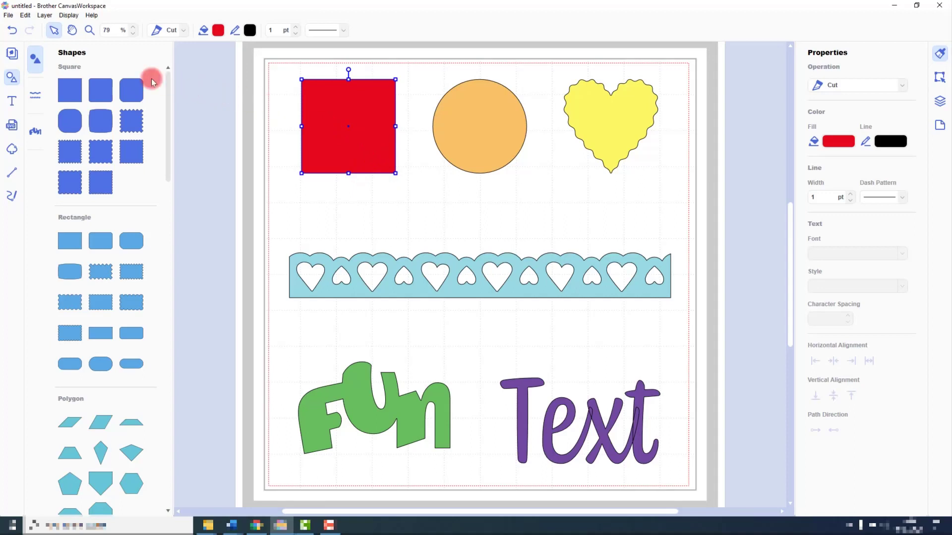
left_click(28, 18)
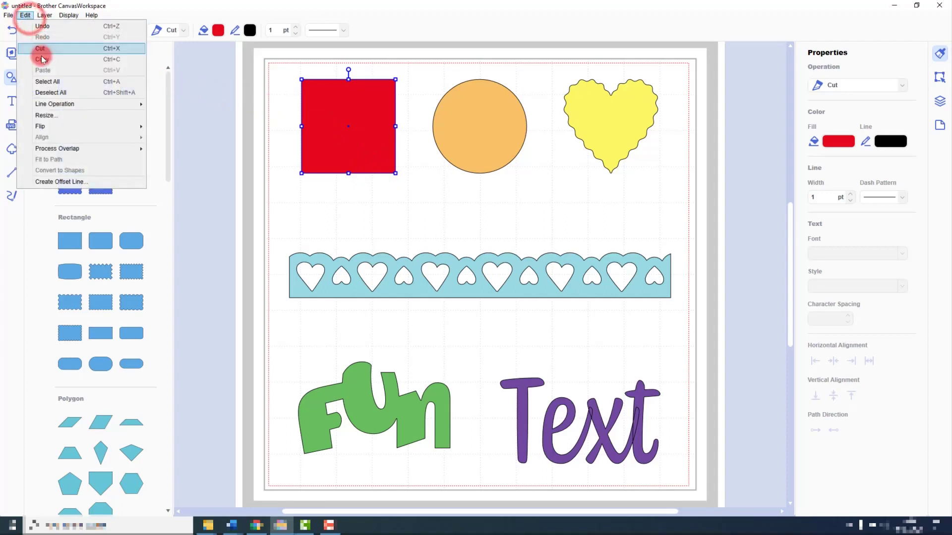
left_click(103, 181)
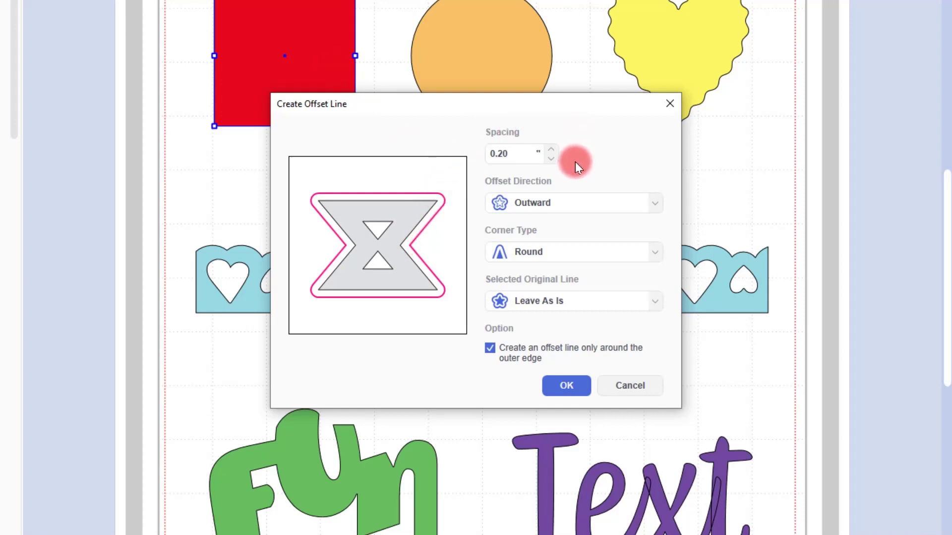
Try increasing and decreasing the offset spacing, and return it to 0.20"
left_click(555, 151)
left_click(555, 150)
left_click(555, 150)
left_click(555, 151)
left_click(555, 151)
left_click(555, 151)
left_click(554, 160)
left_click(554, 160)
left_click(554, 160)
left_click(553, 160)
left_click(553, 159)
left_click(553, 160)
left_click(554, 159)
left_click(553, 159)
left_click(553, 159)
left_click(553, 152)
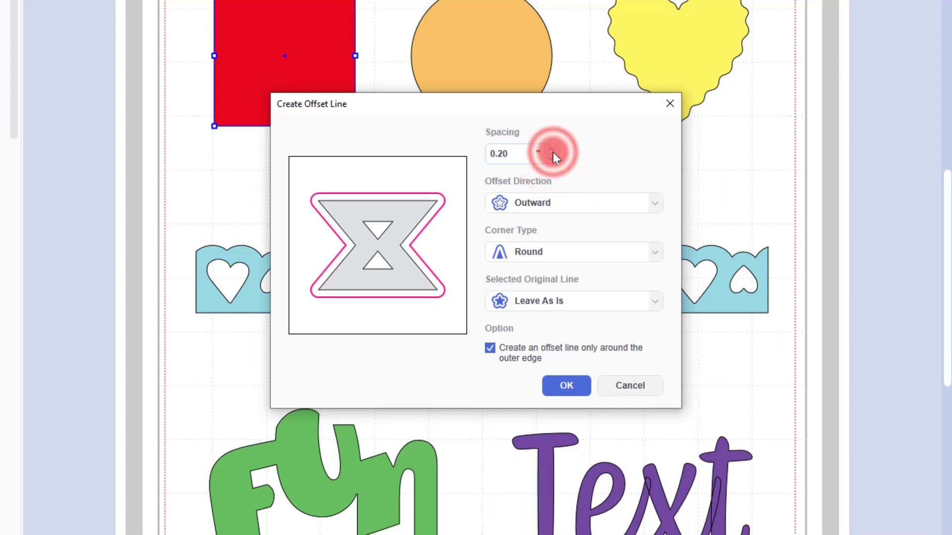
Try the Inward offset direction, restore Outward, and switch the corner type to Bevel
left_click(534, 193)
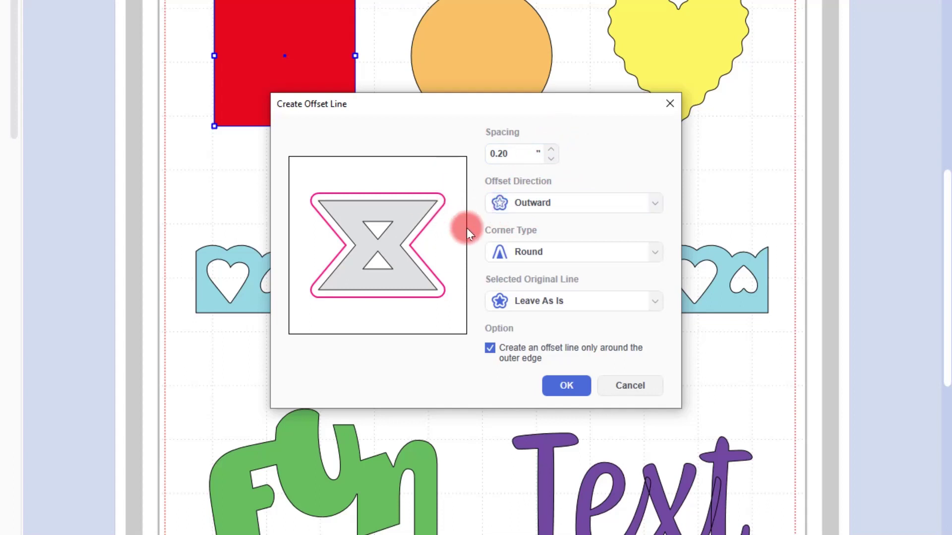
left_click(572, 199)
left_click(566, 233)
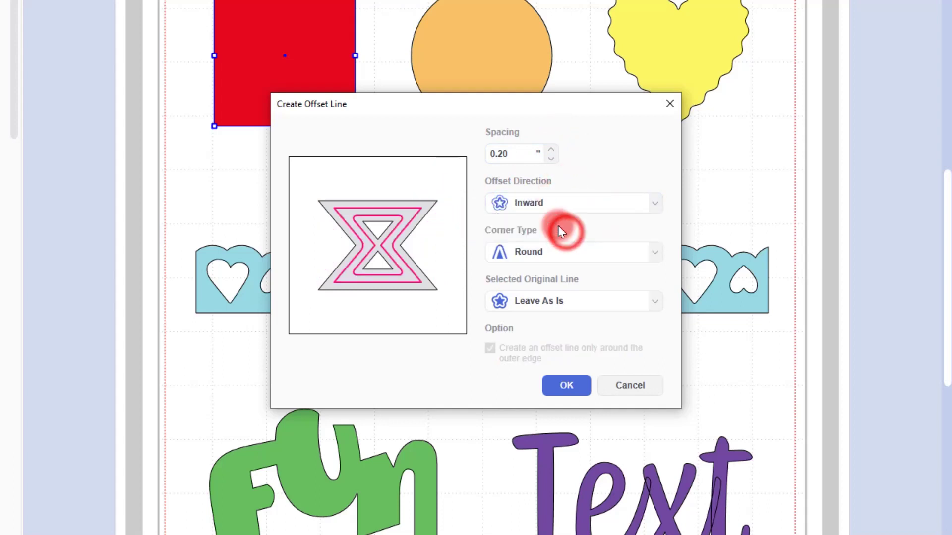
left_click(537, 207)
left_click(539, 222)
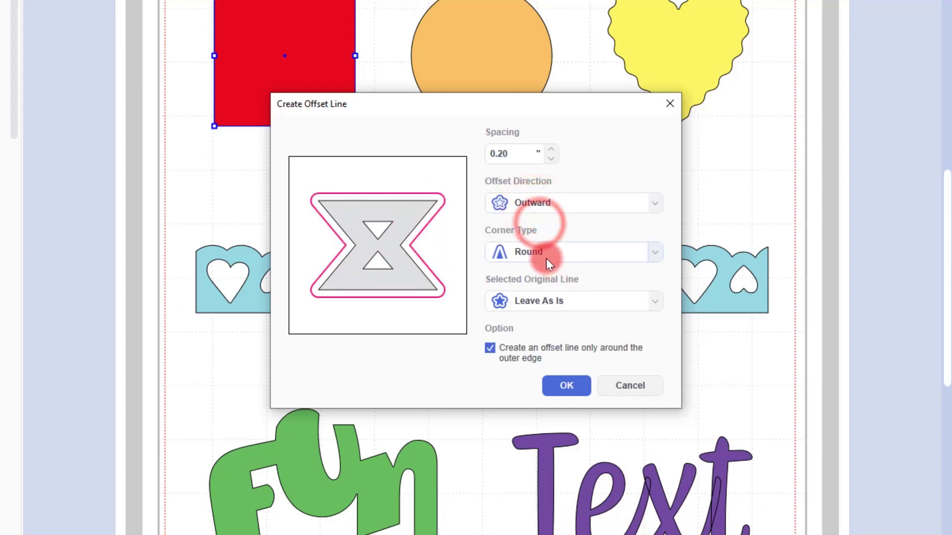
left_click(528, 249)
left_click(528, 283)
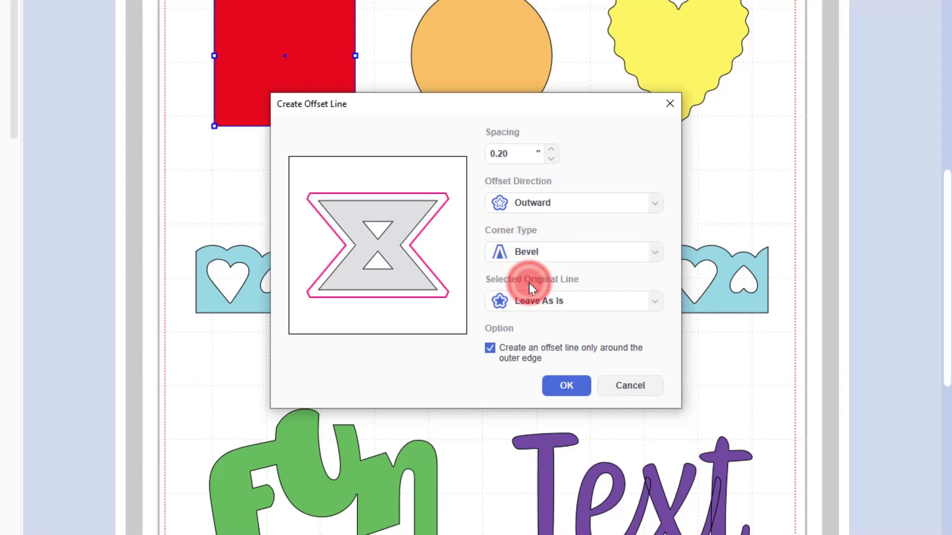
Try Delete and Set to Drawing Line for the selected original line, and restore Leave As Is
left_click(539, 301)
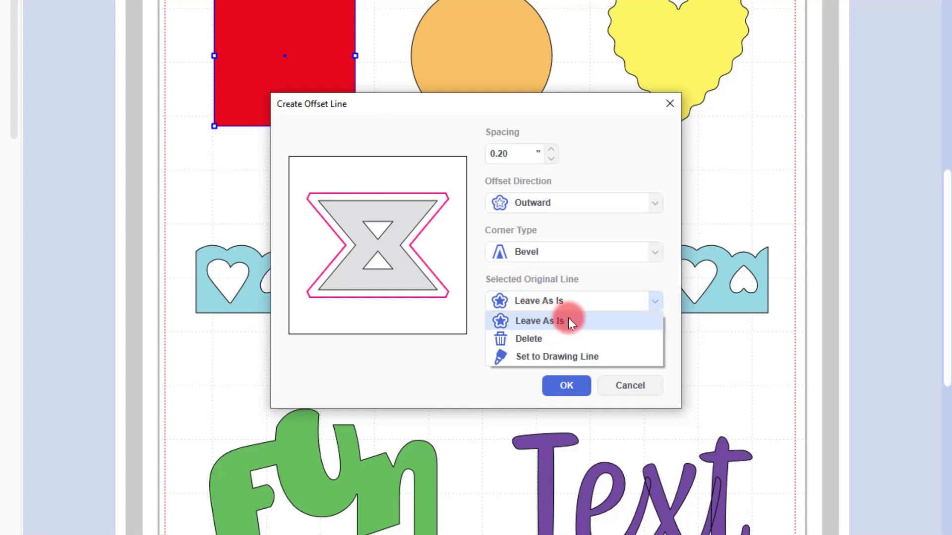
left_click(570, 337)
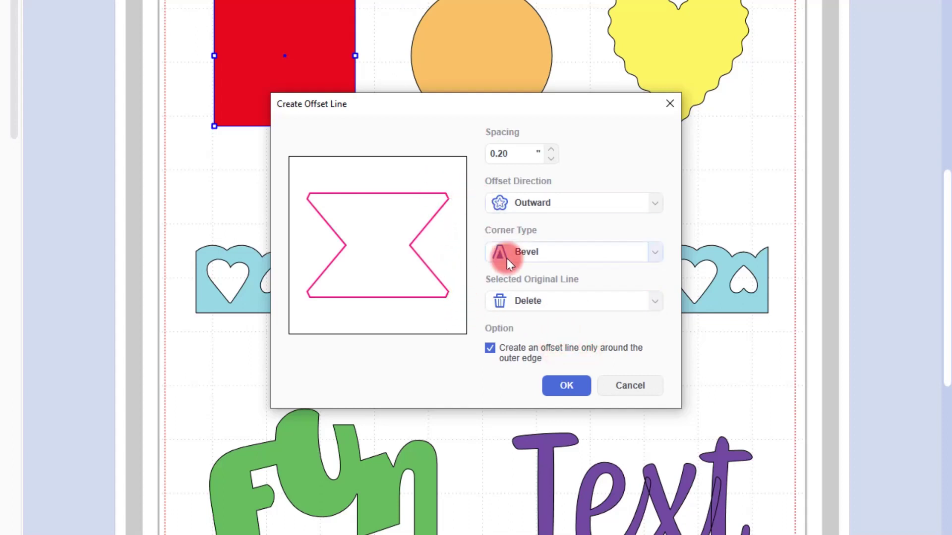
left_click(534, 302)
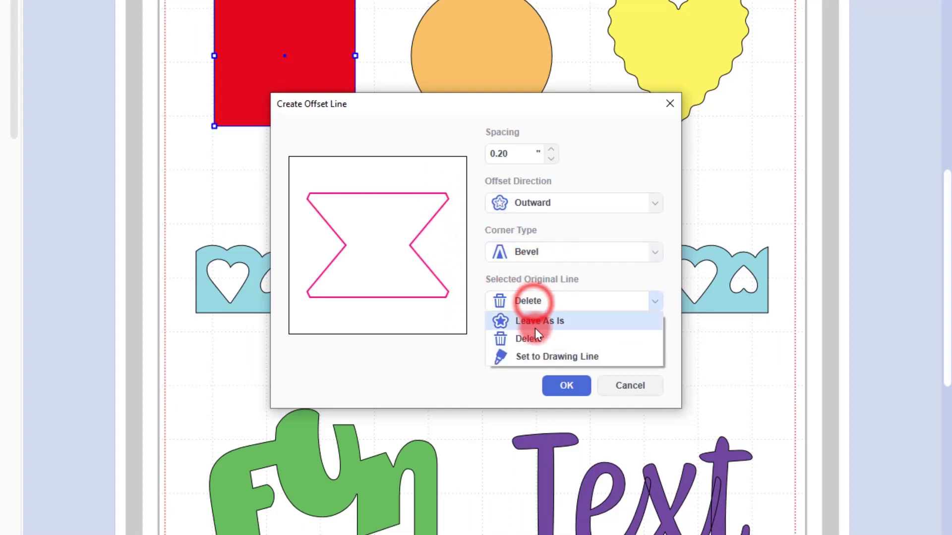
left_click(540, 355)
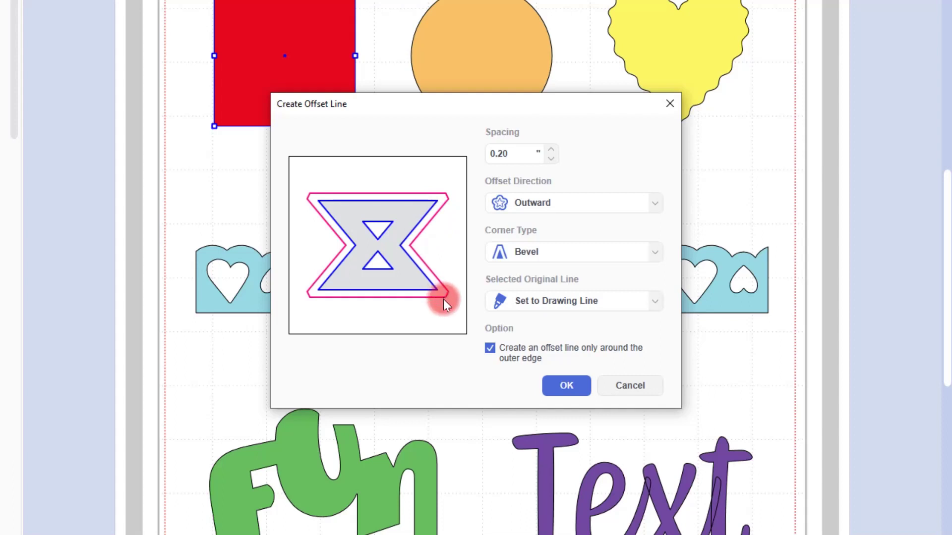
left_click(530, 298)
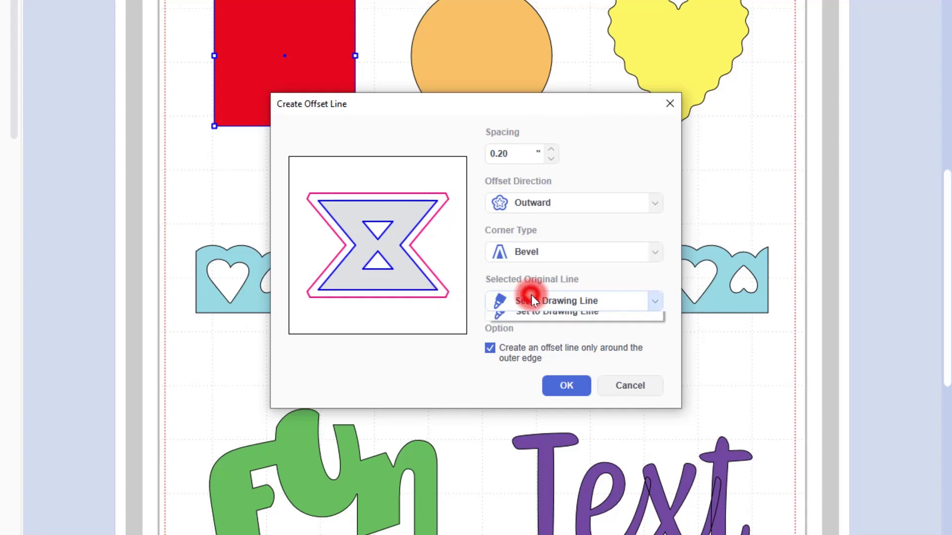
left_click(531, 322)
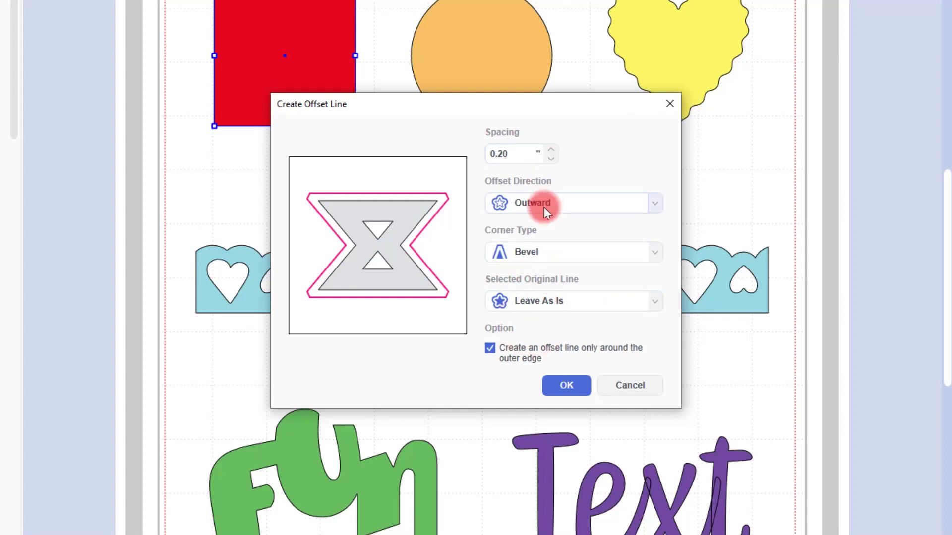
Set the corner type to Round and create the 0.20" outward offset line around the red square
left_click(537, 241)
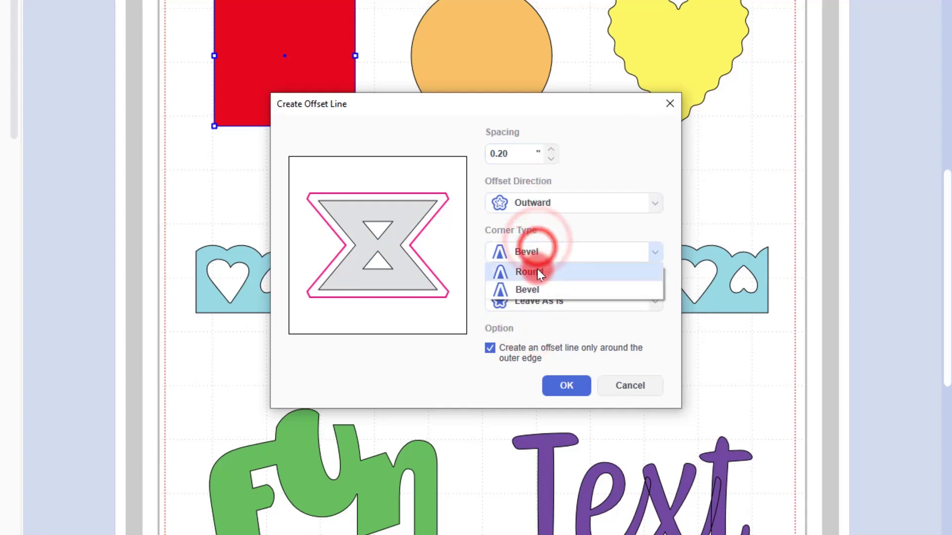
left_click(537, 267)
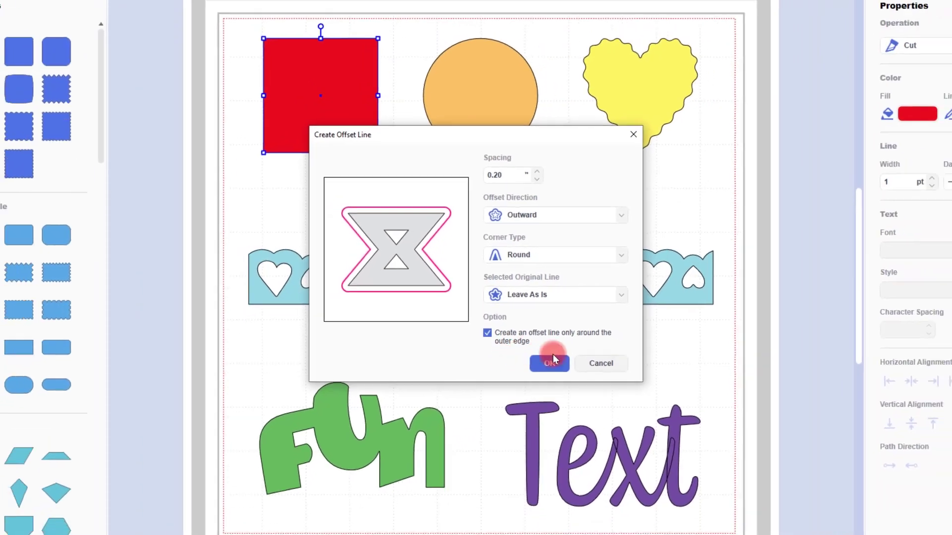
left_click(570, 386)
left_click(540, 347)
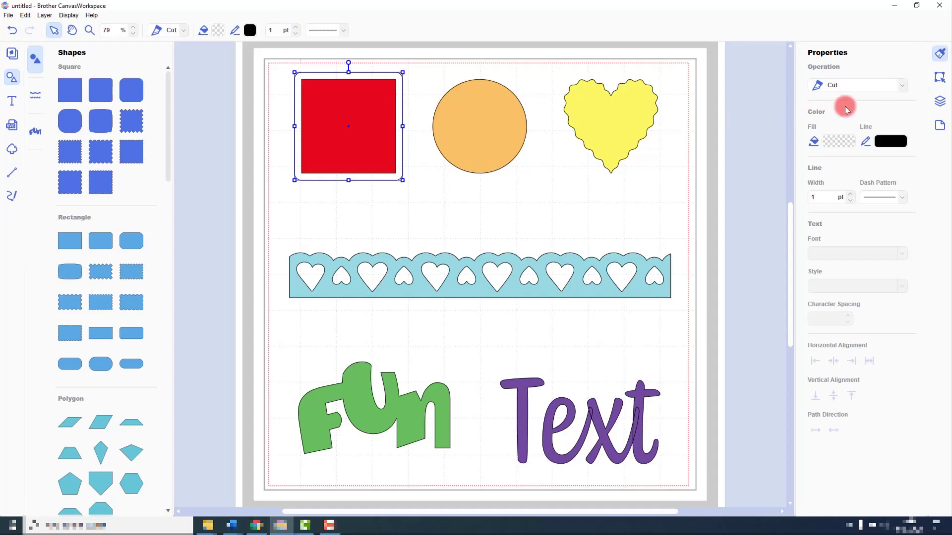
Check the Cut and Draw operation choices for the red square's offset line without changing it, and deselect the line
left_click(902, 86)
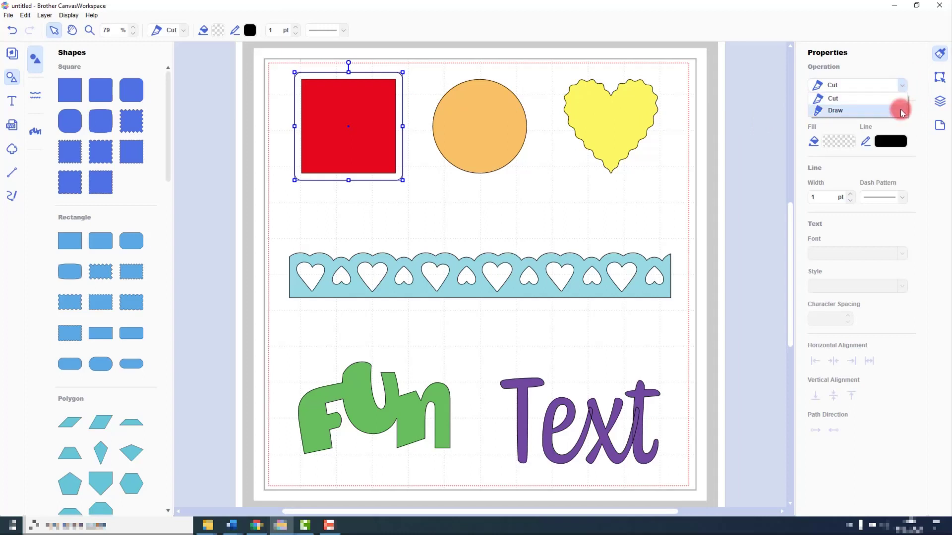
left_click(899, 63)
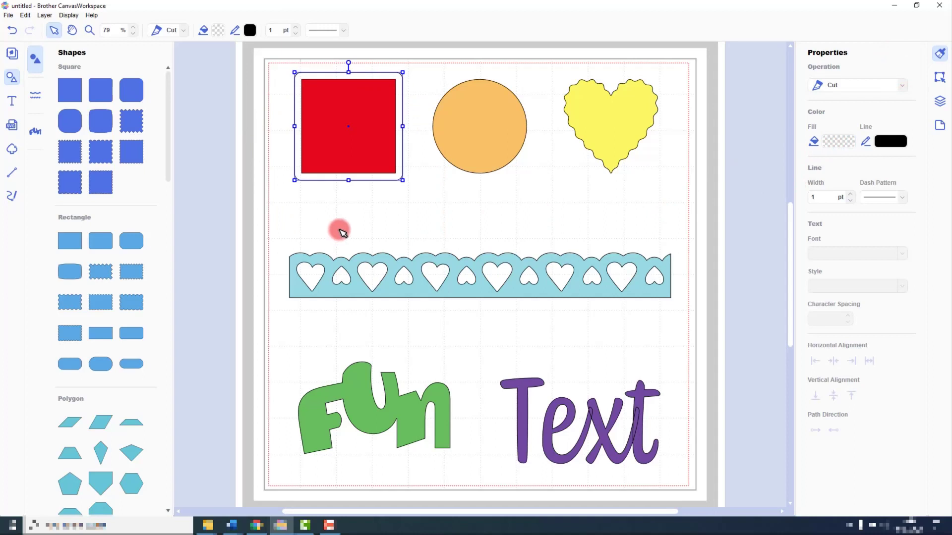
left_click(425, 231)
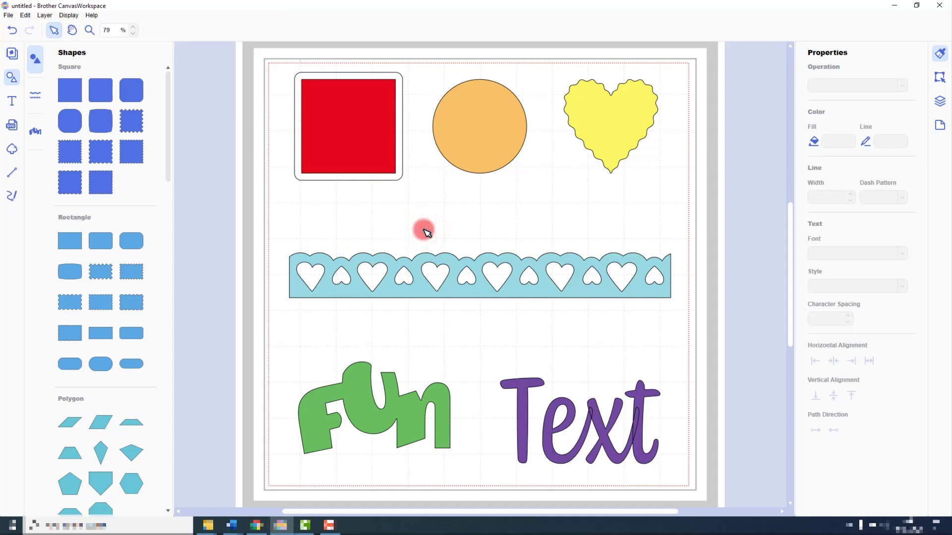
Open the Create Offset Line settings for the orange circle and set the spacing to 0.50"
left_click(492, 140)
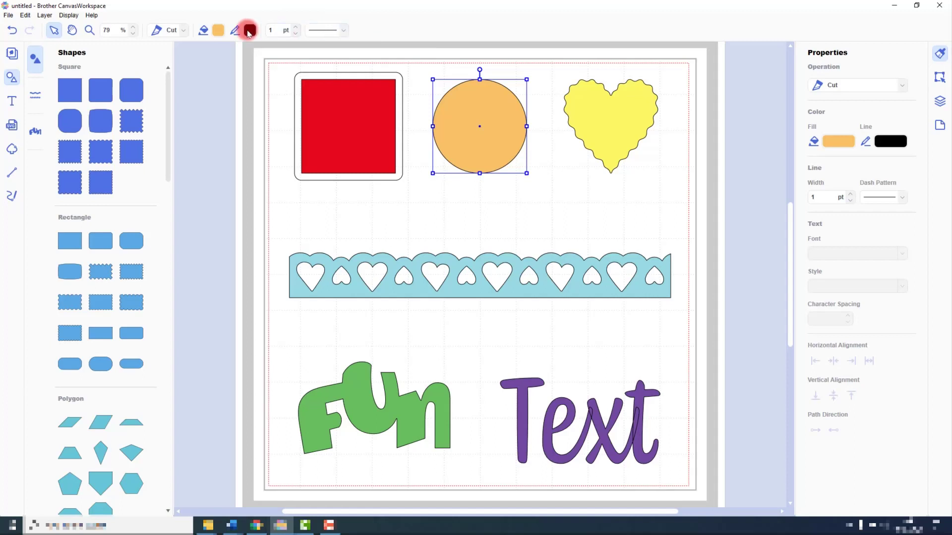
left_click(25, 15)
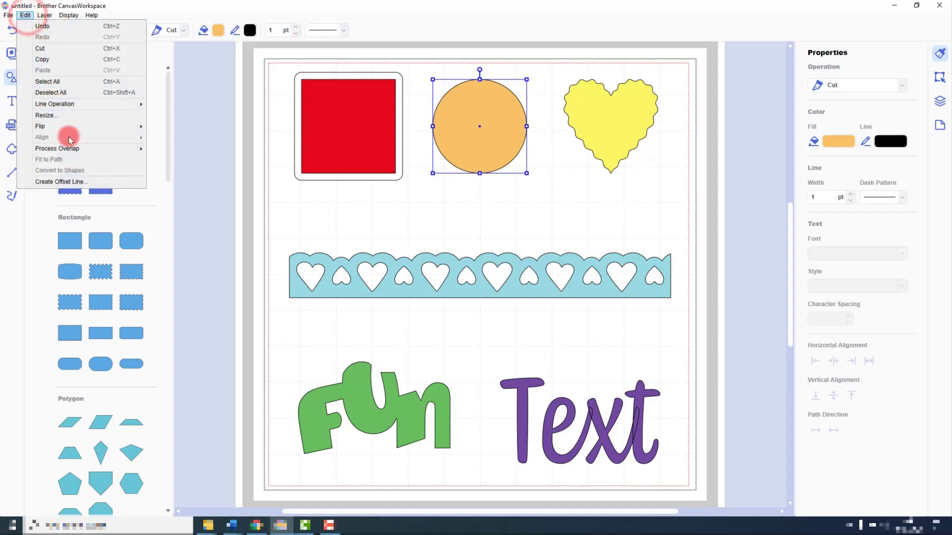
left_click(91, 181)
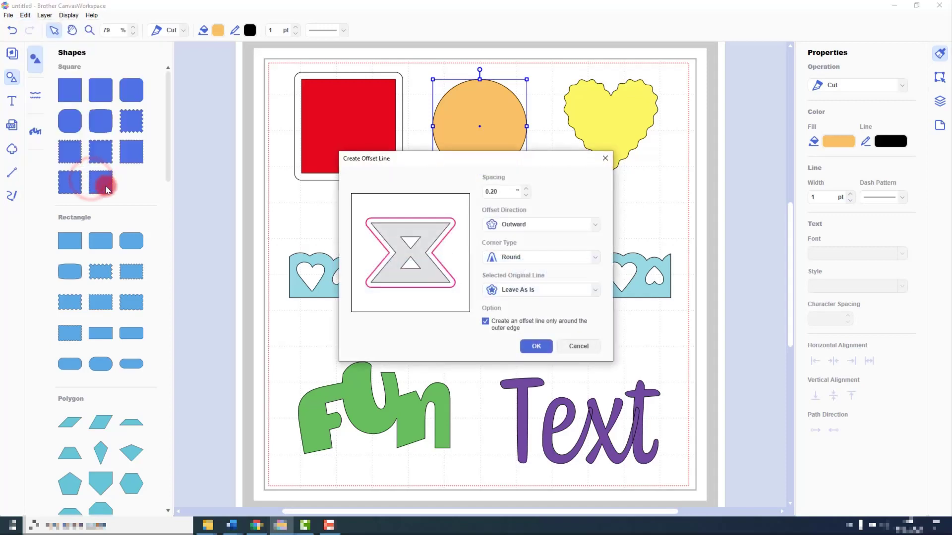
left_click(492, 193)
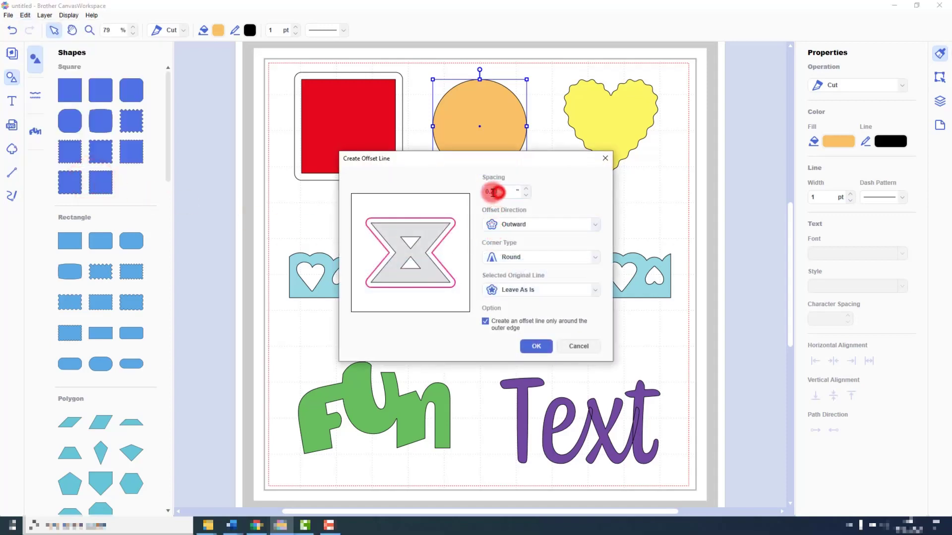
left_click_drag(492, 195, 509, 221)
type("50")
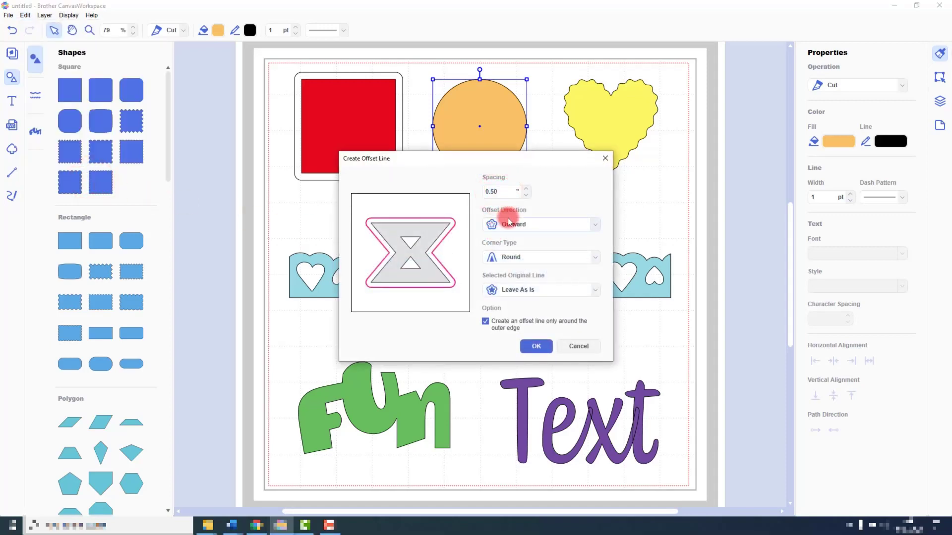
Create the orange circle's offset line with direction Inward and the selected original line set to Set to Drawing Line
left_click(521, 226)
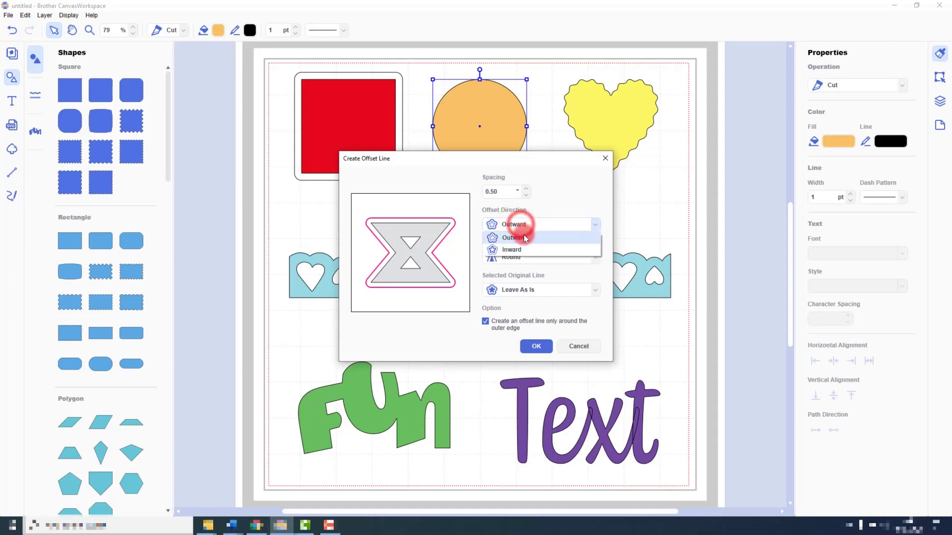
left_click(527, 254)
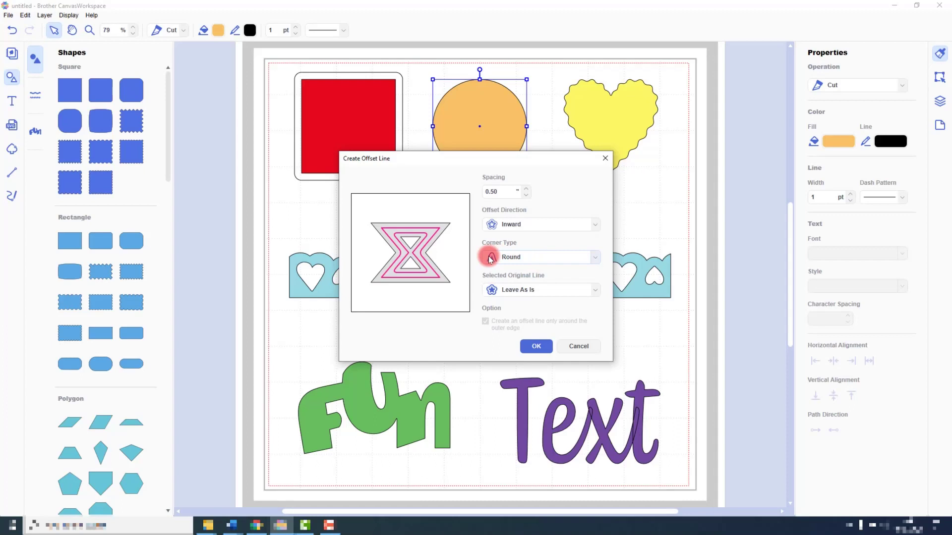
left_click(594, 295)
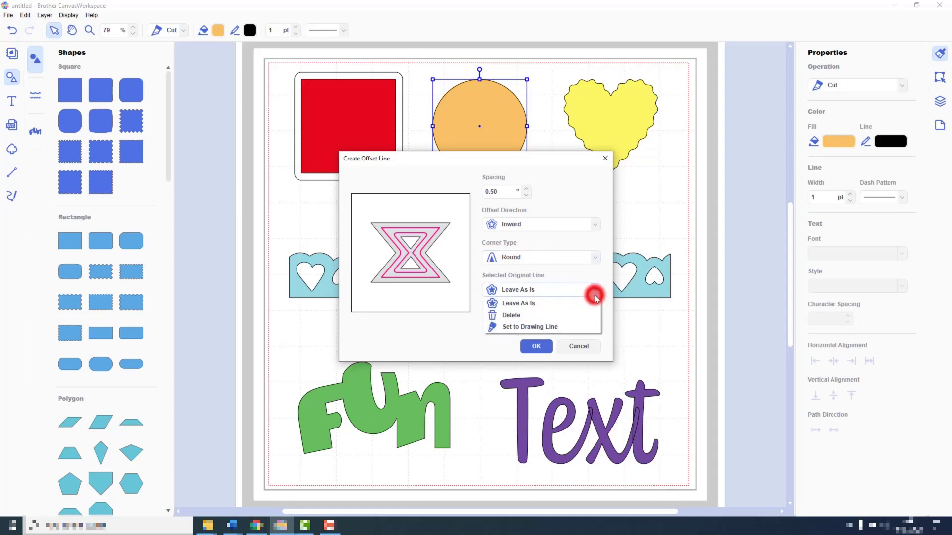
left_click(591, 325)
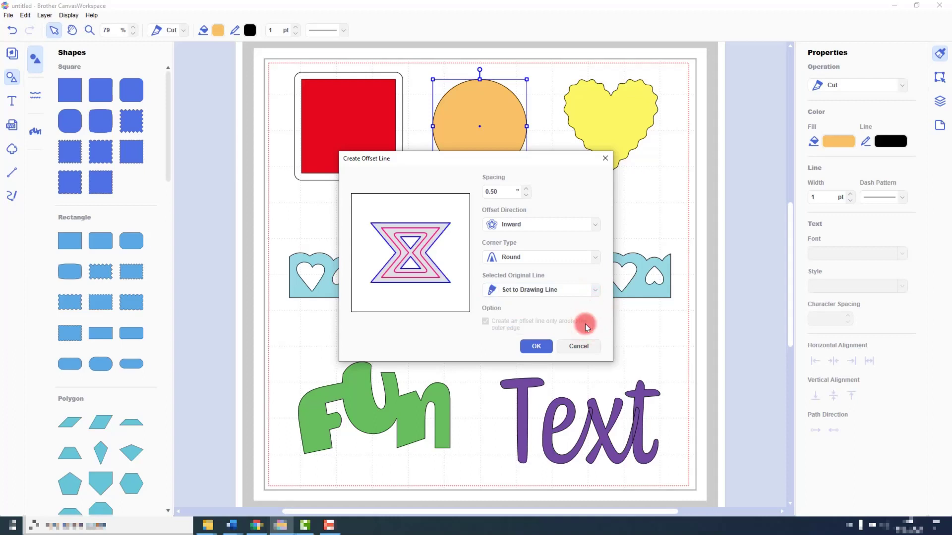
left_click(536, 347)
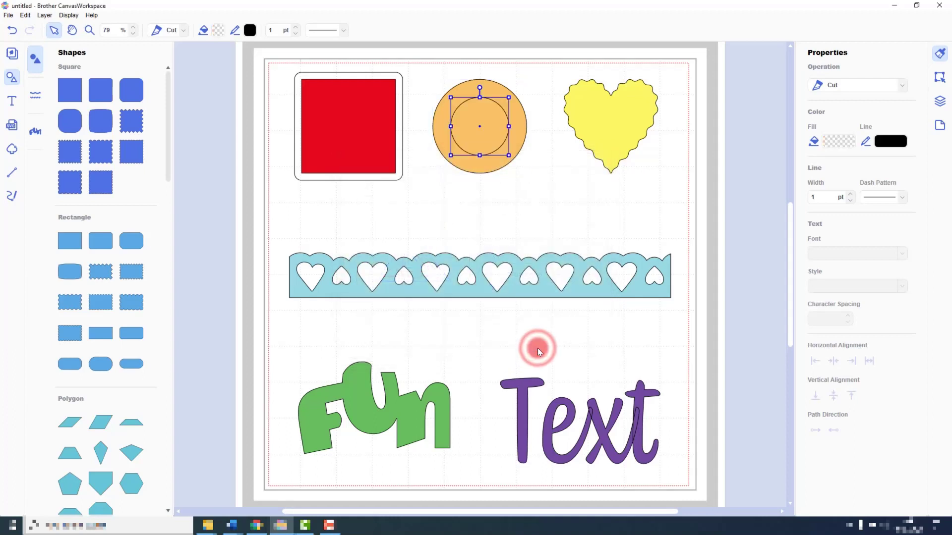
Change the operation of the outer orange circle to Cut
left_click(485, 169)
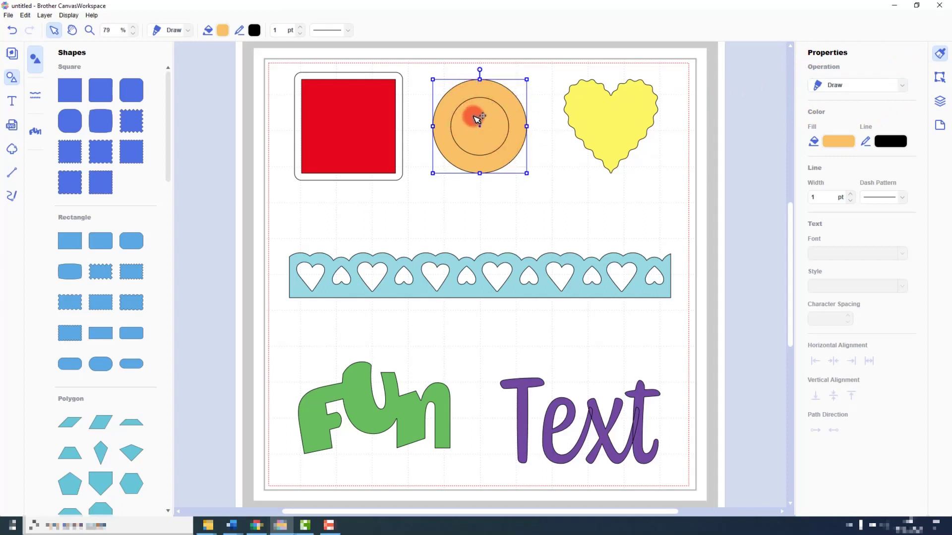
left_click(903, 88)
left_click(897, 95)
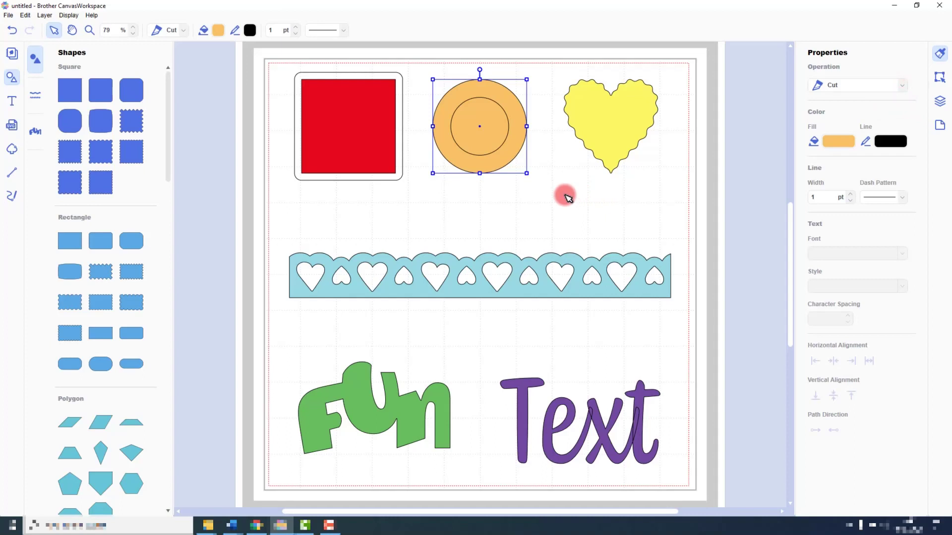
Open the Create Offset Line settings for the yellow heart and set the spacing to 0.25" with direction Outward
left_click(606, 126)
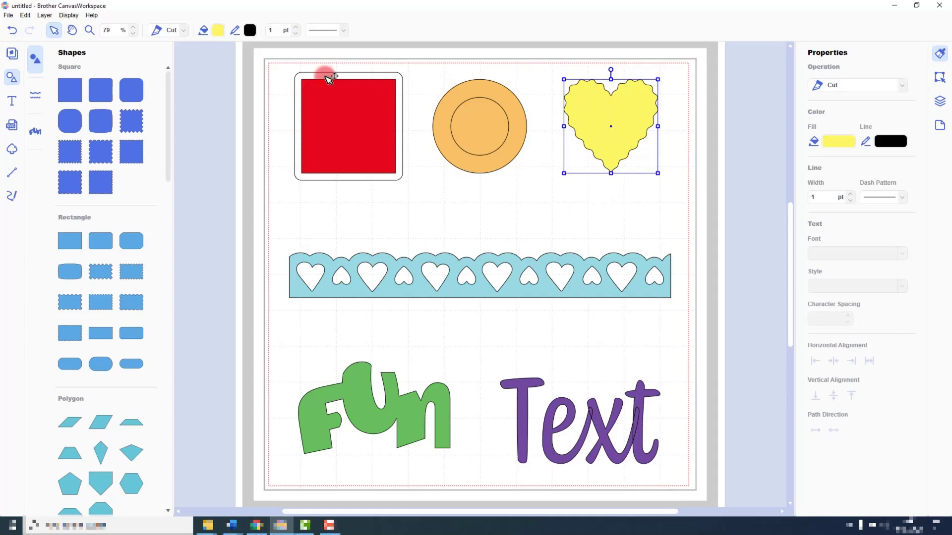
left_click(24, 15)
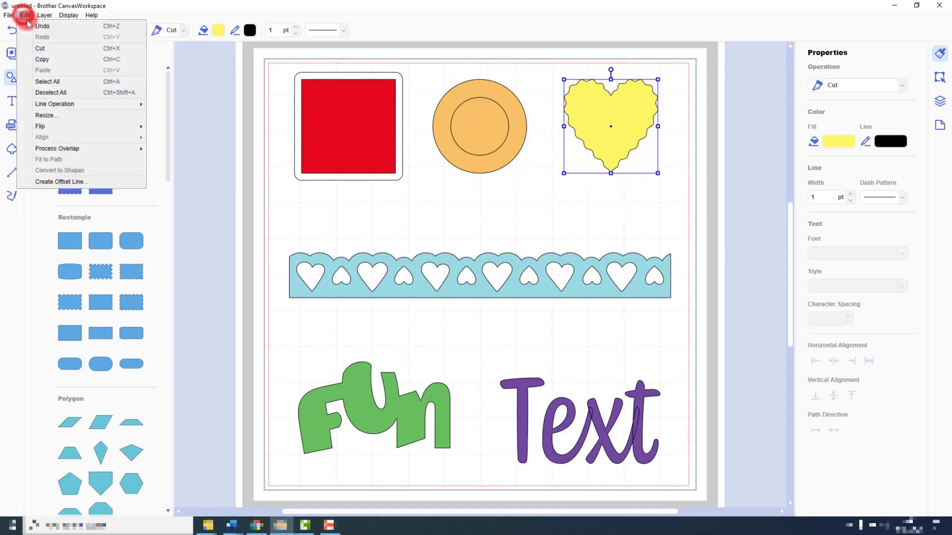
left_click(70, 182)
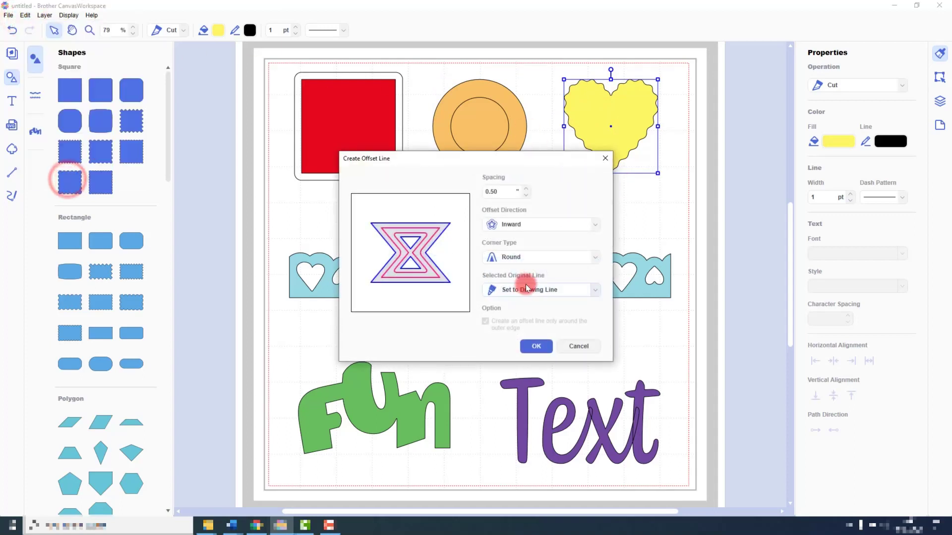
double_click(494, 192)
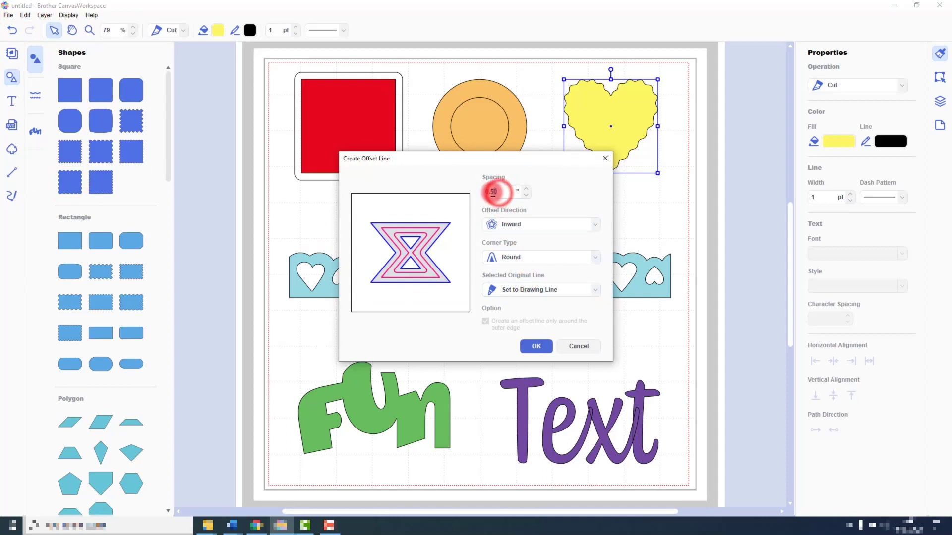
left_click(508, 228)
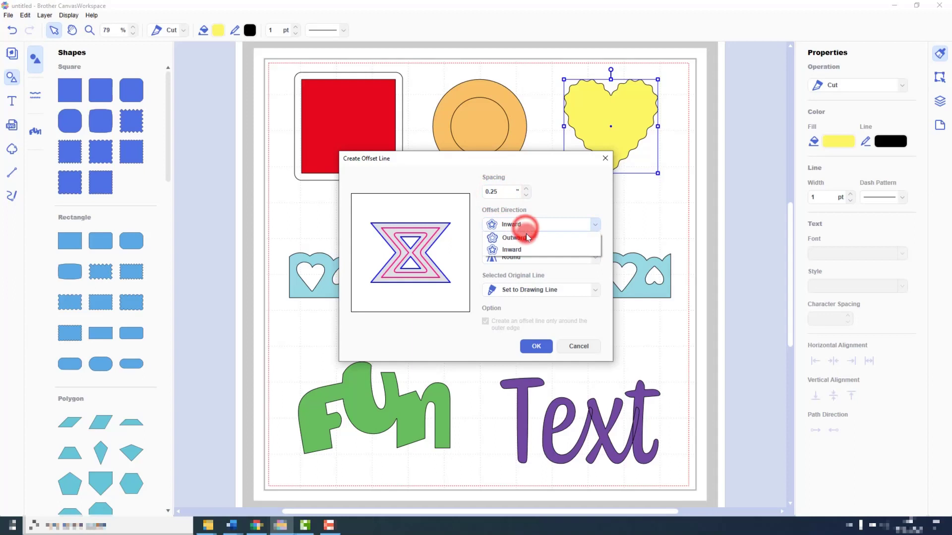
left_click(524, 236)
Create the heart's offset line with corner type Bevel and the selected original line set to Delete, leaving nothing selected
left_click(524, 257)
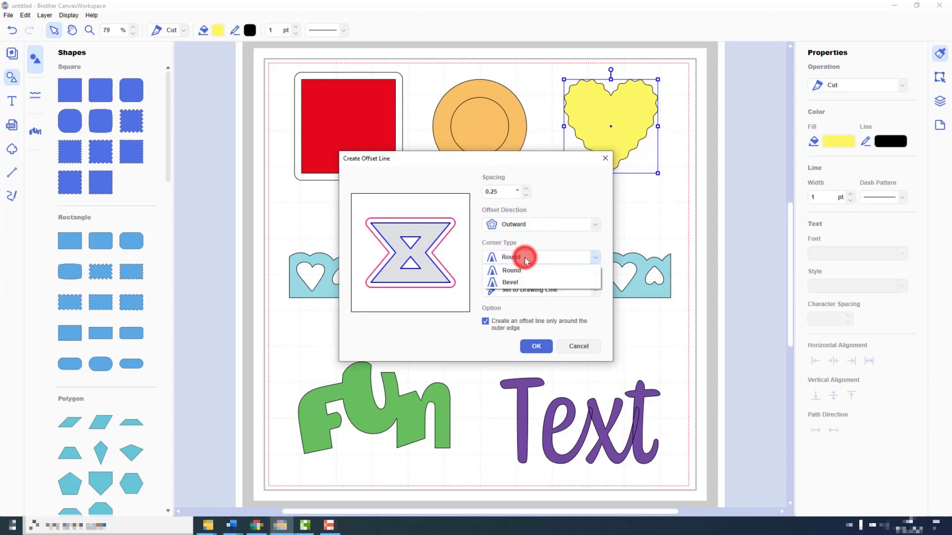
left_click(523, 283)
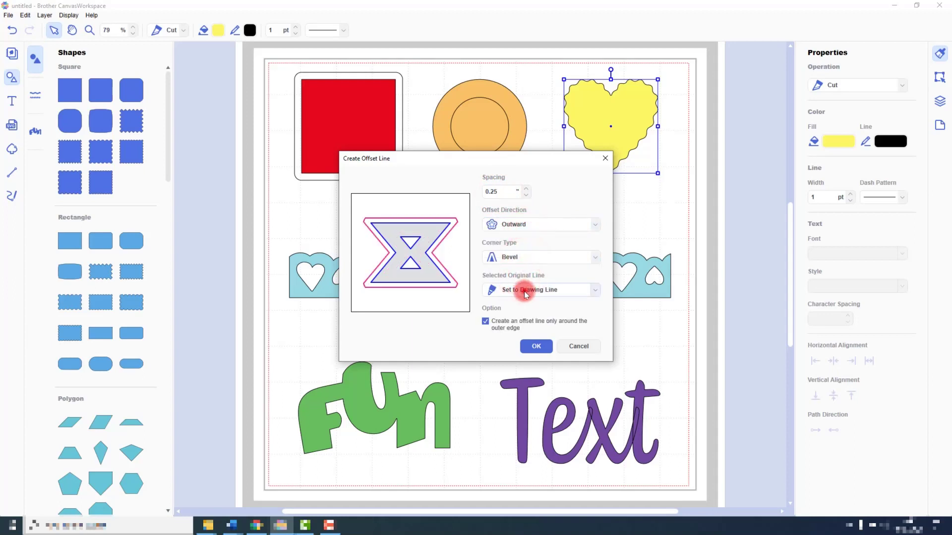
left_click(523, 290)
left_click(518, 312)
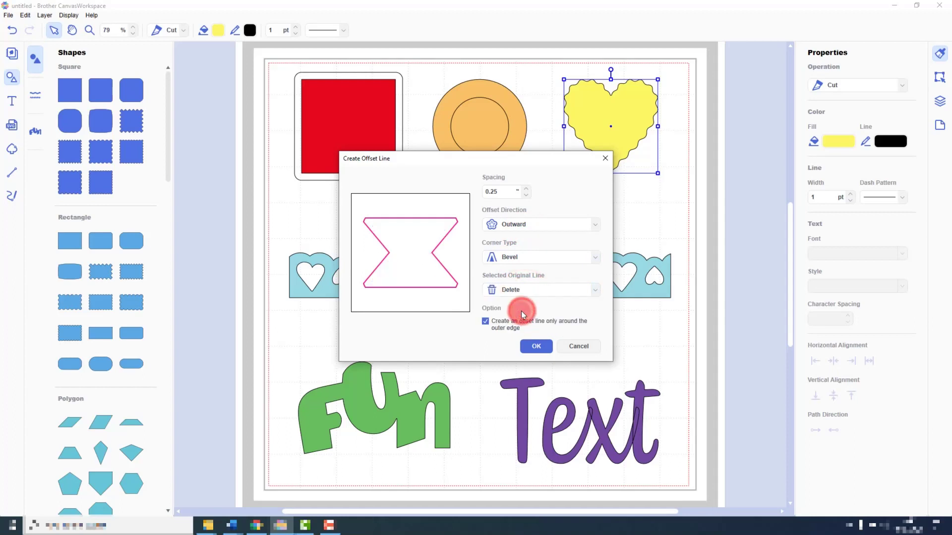
left_click(539, 347)
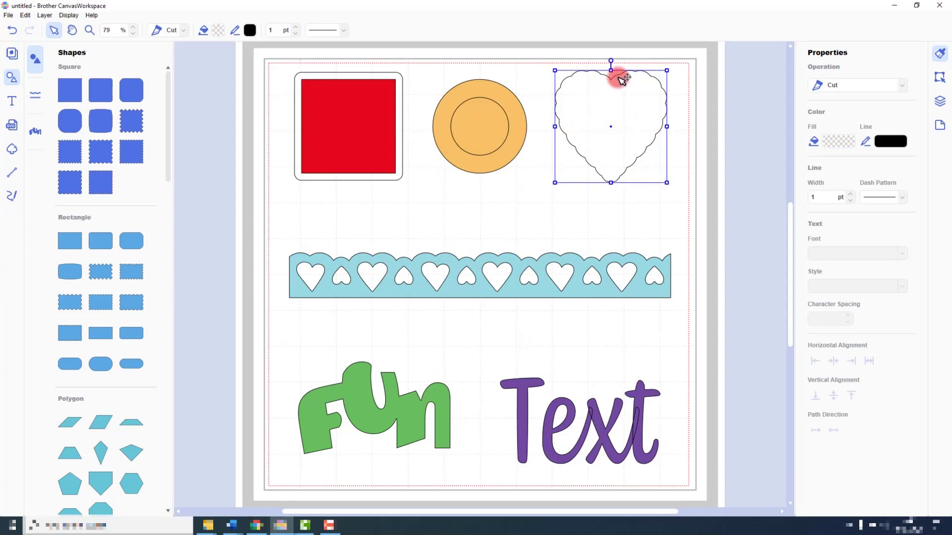
left_click(608, 238)
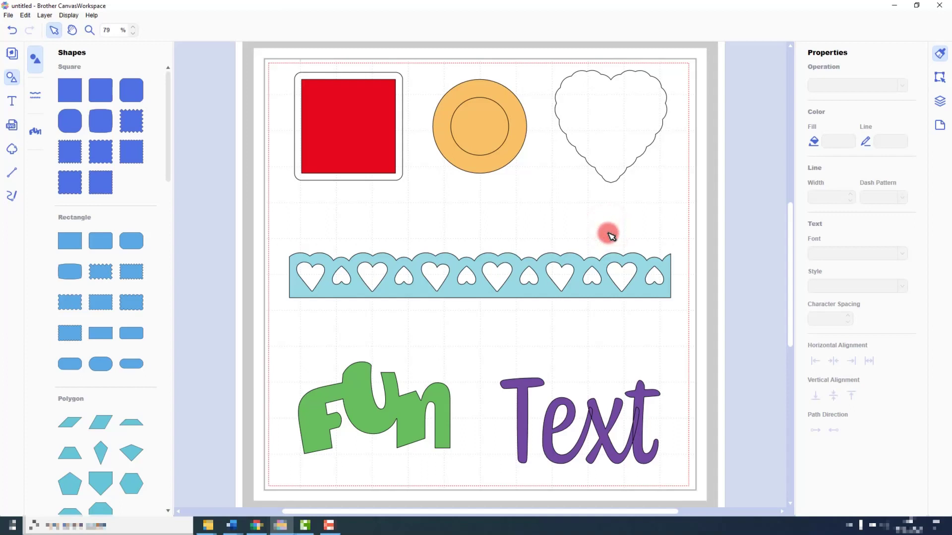
Open the Create Offset Line settings for the blue heart border and set the spacing to 0.05"
left_click(575, 256)
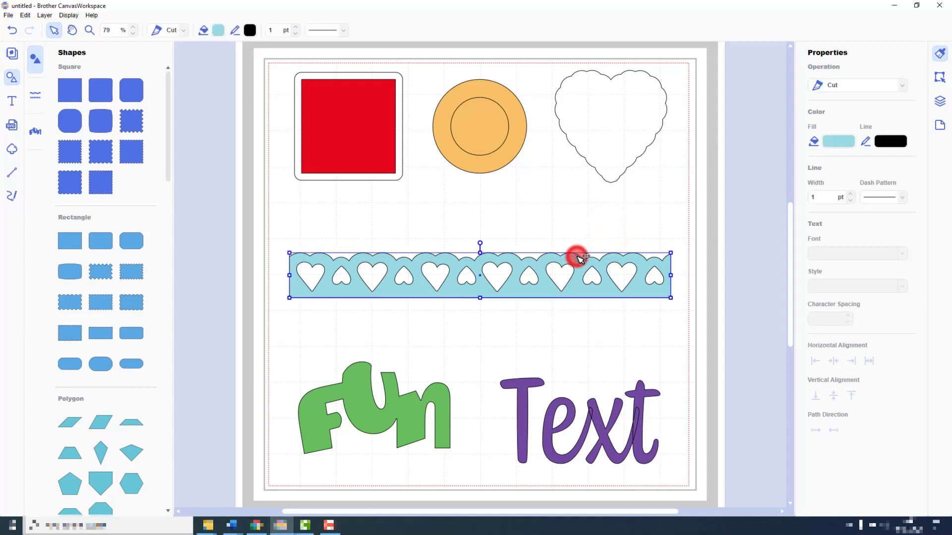
left_click(24, 15)
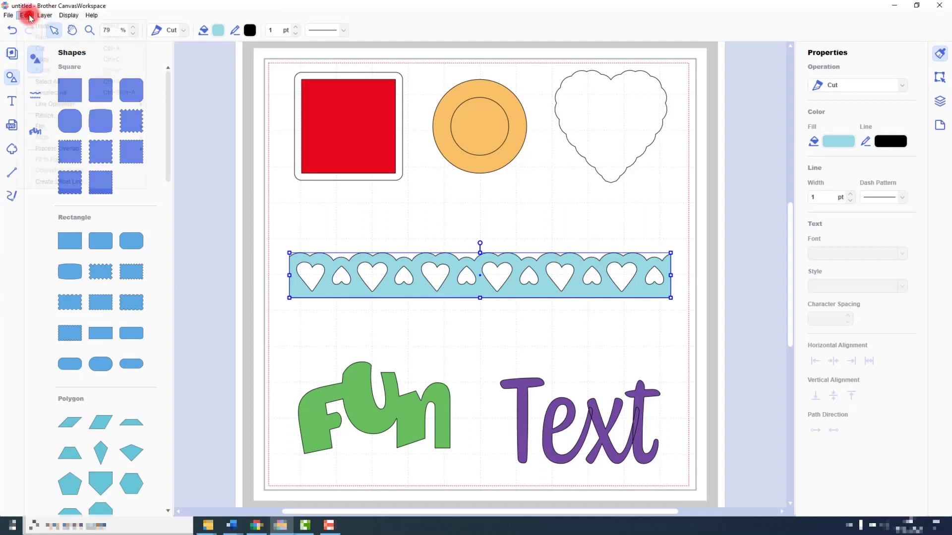
left_click(64, 182)
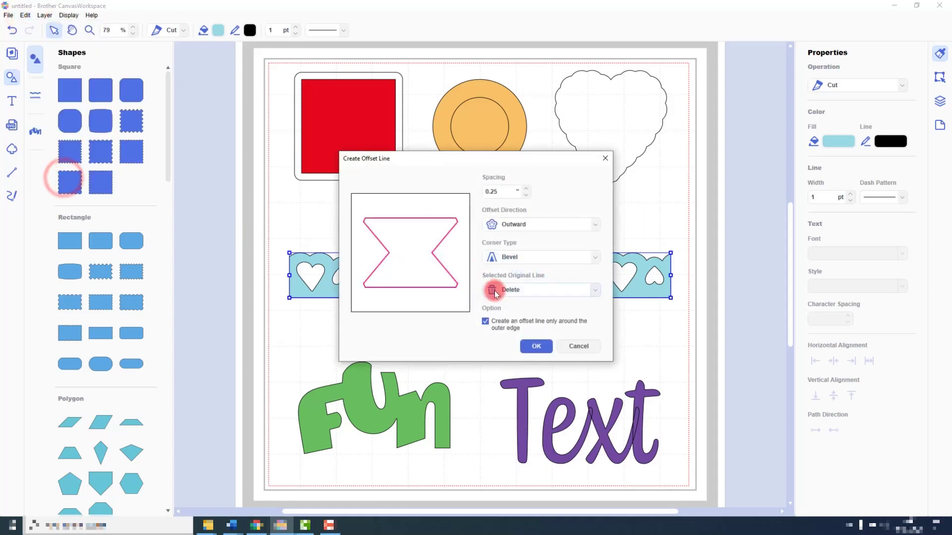
left_click(526, 197)
left_click(525, 197)
left_click(526, 198)
left_click(525, 197)
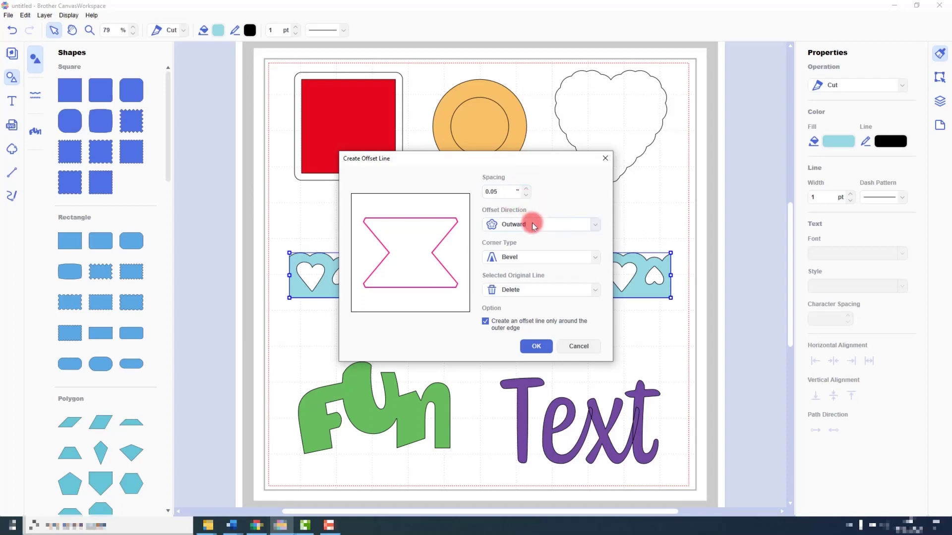
Create the border's offset lines with Round corners, the original line set to Leave As Is, and the outer-edge-only option turned off
left_click(557, 261)
left_click(557, 268)
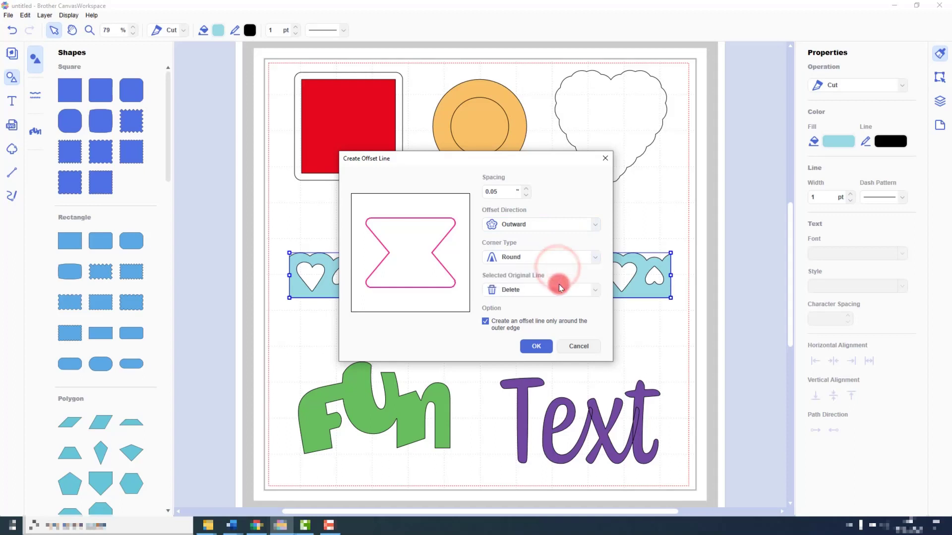
left_click(593, 290)
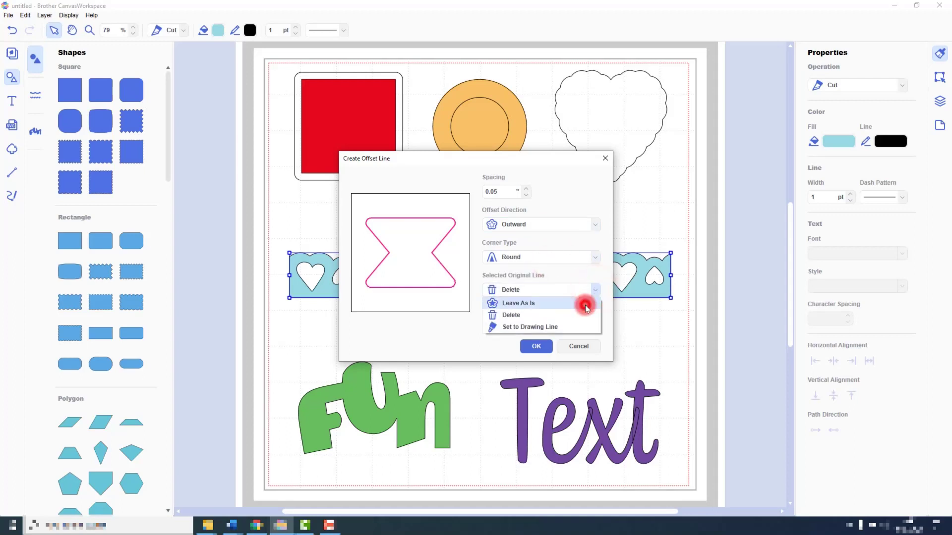
left_click(585, 304)
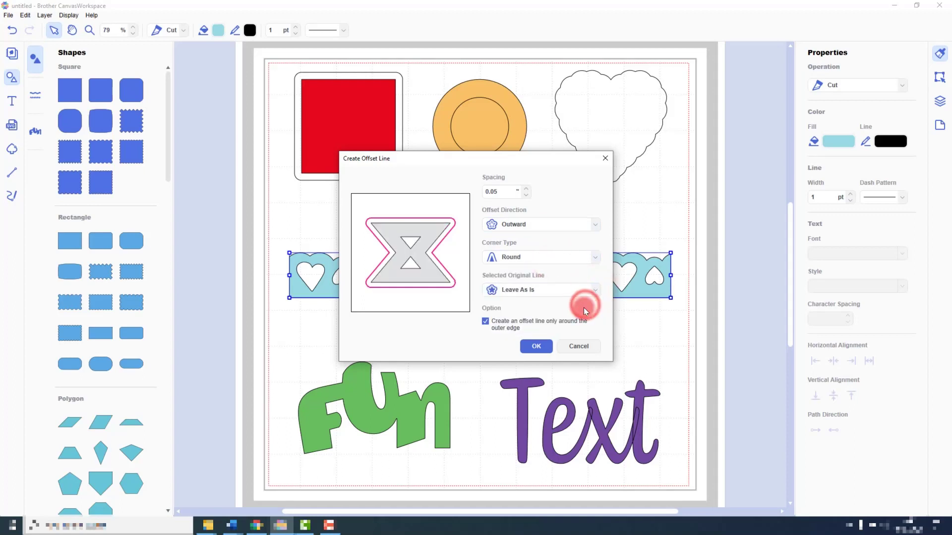
left_click(486, 322)
left_click(537, 346)
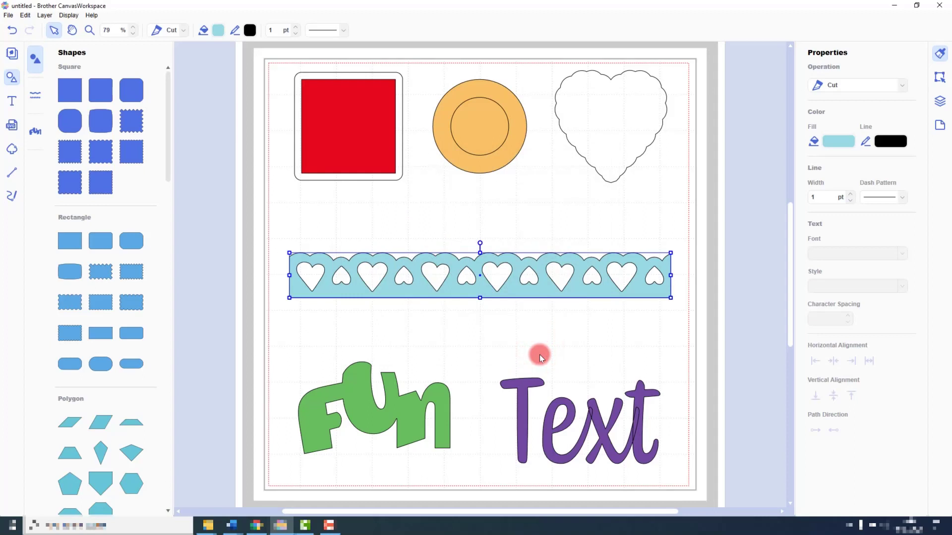
left_click(539, 355)
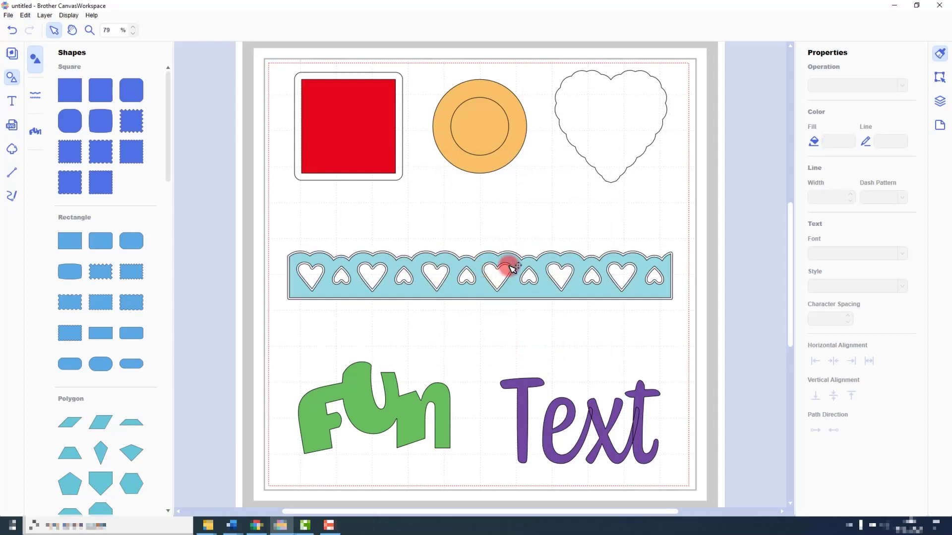
Move the offset lines up off the blue border to inspect them, put them back around it, and deselect
left_click_drag(519, 255, 523, 205)
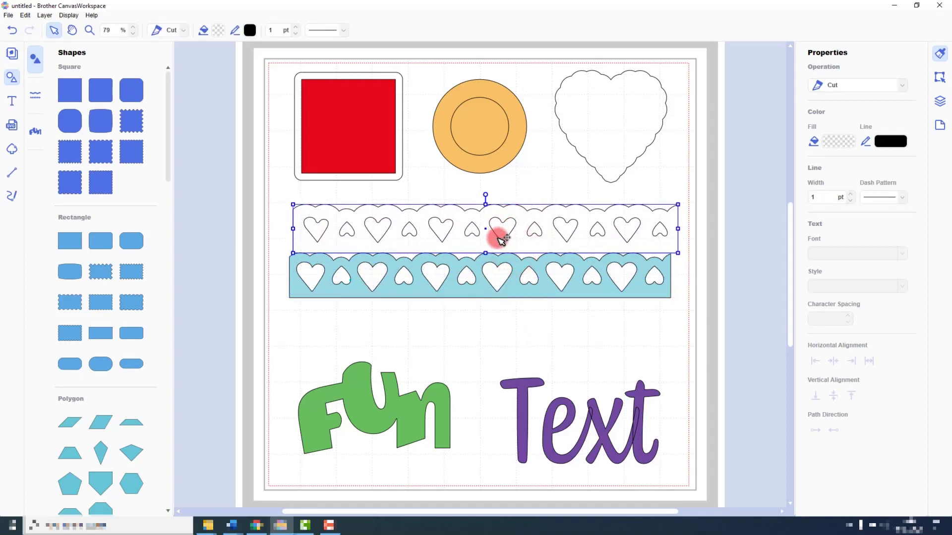
left_click_drag(523, 208, 516, 253)
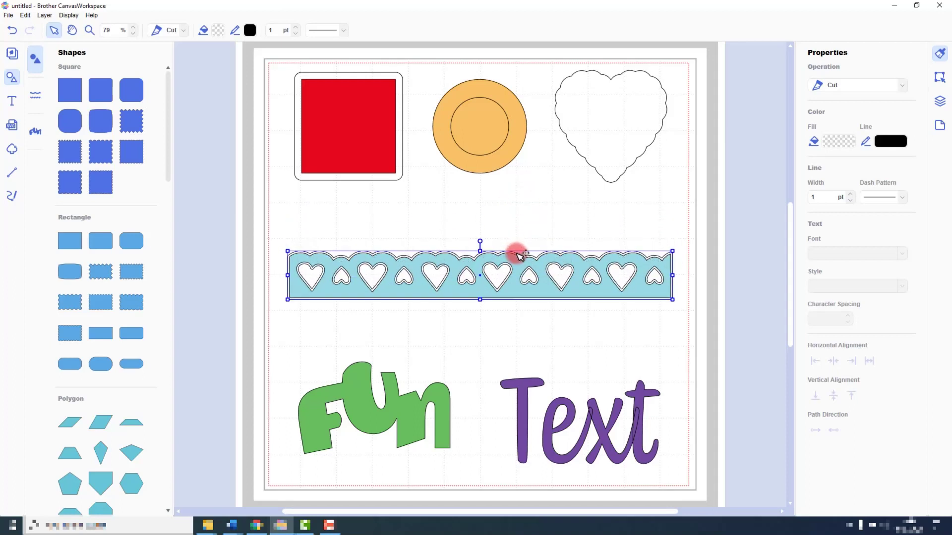
left_click(478, 370)
Open the Create Offset Line settings for the green Fun shape and set the spacing to 0.50"
left_click(443, 406)
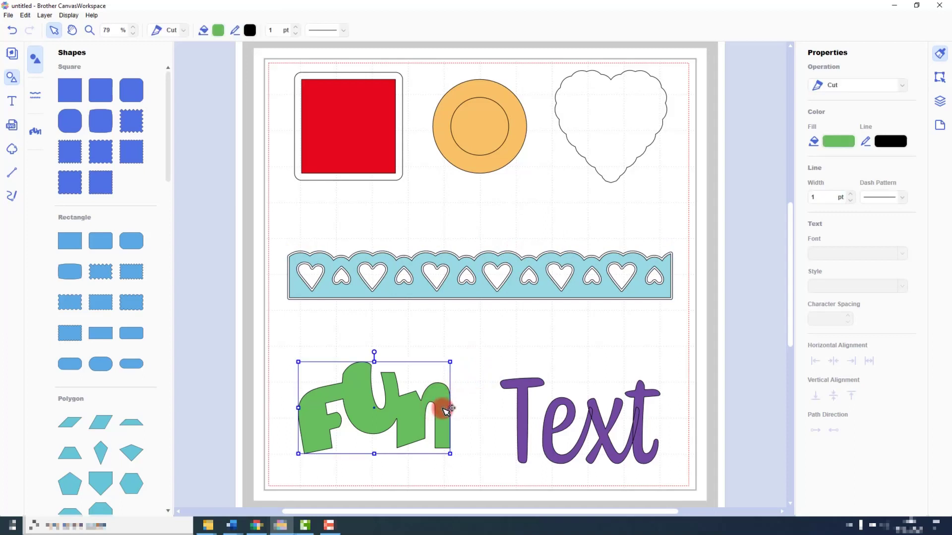
left_click(393, 424)
left_click(407, 387)
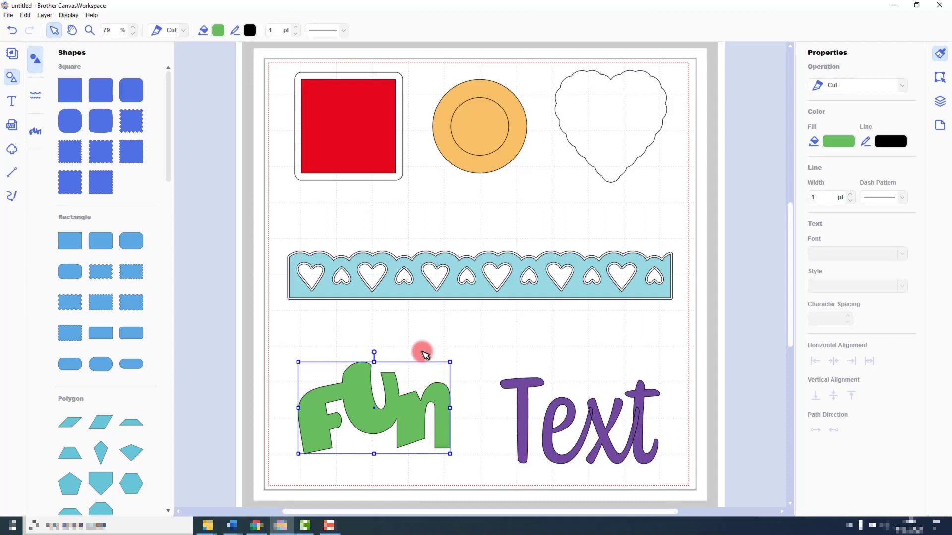
left_click(25, 15)
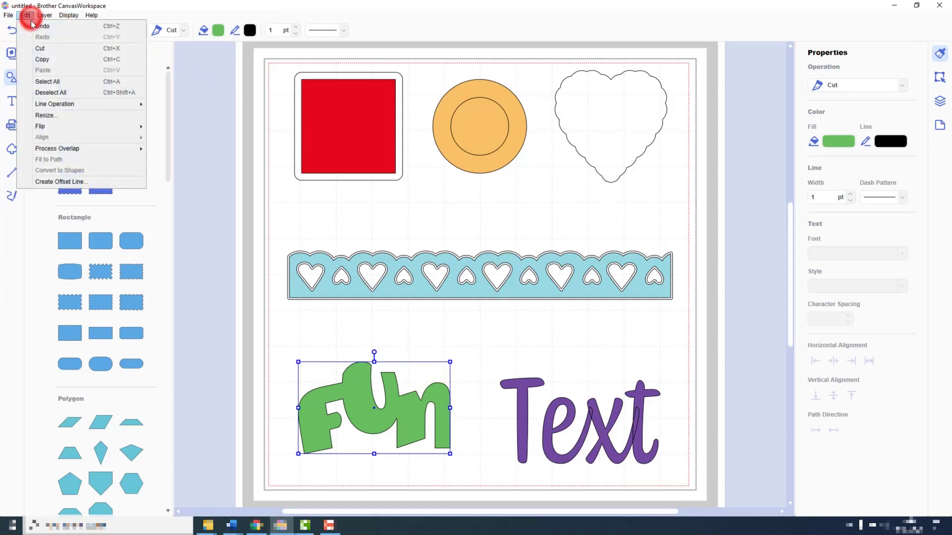
left_click(48, 181)
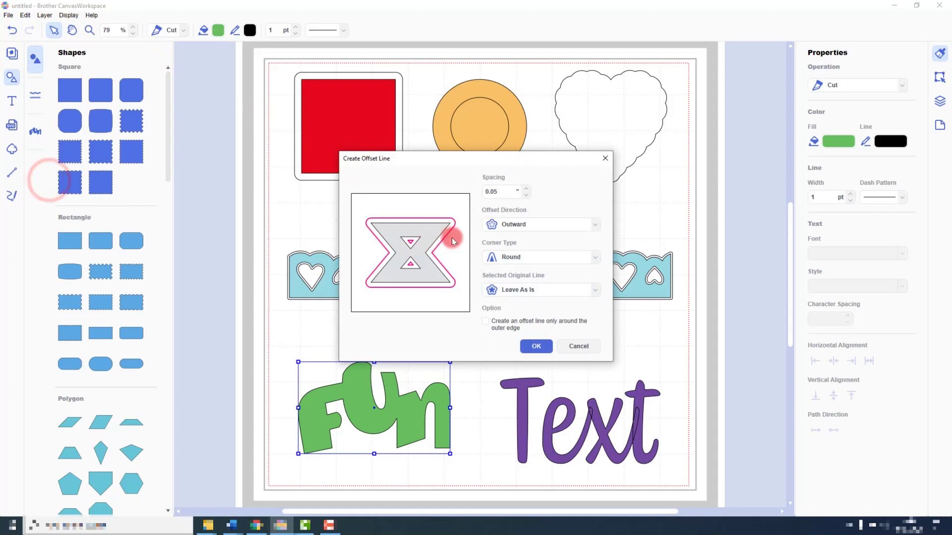
left_click(524, 191)
left_click(526, 192)
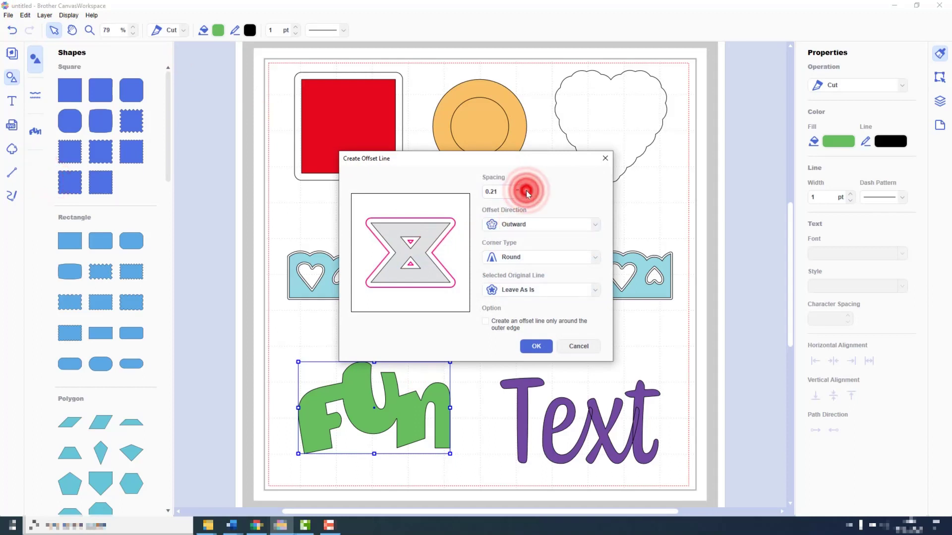
left_click(525, 191)
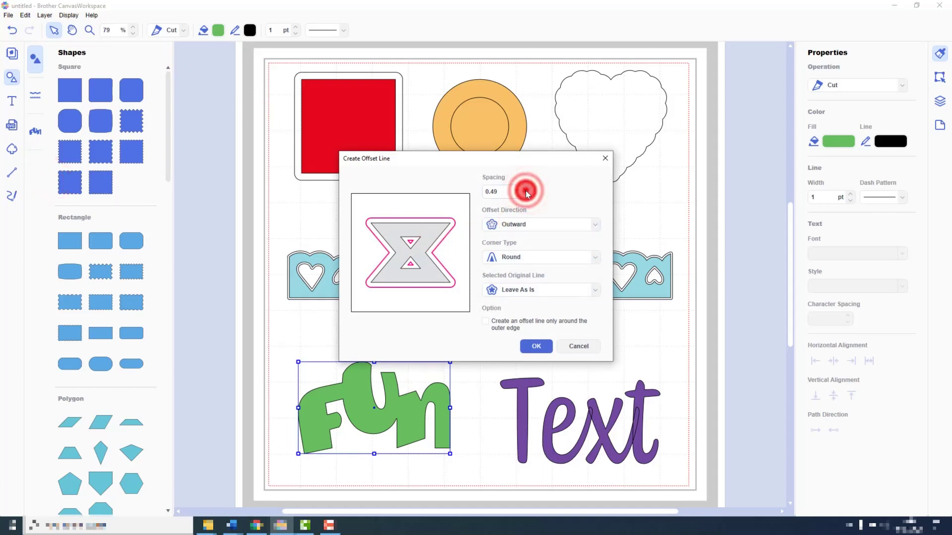
left_click(495, 191)
key("BackSpace")
key("BackSpace")
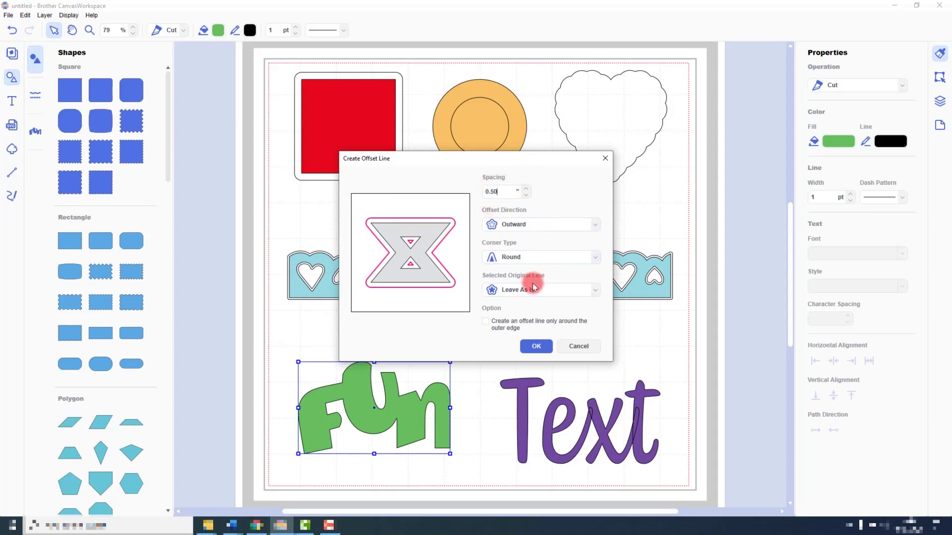
Create the Fun shape's offset line with the option to offset only around the outer edge turned on
left_click(486, 321)
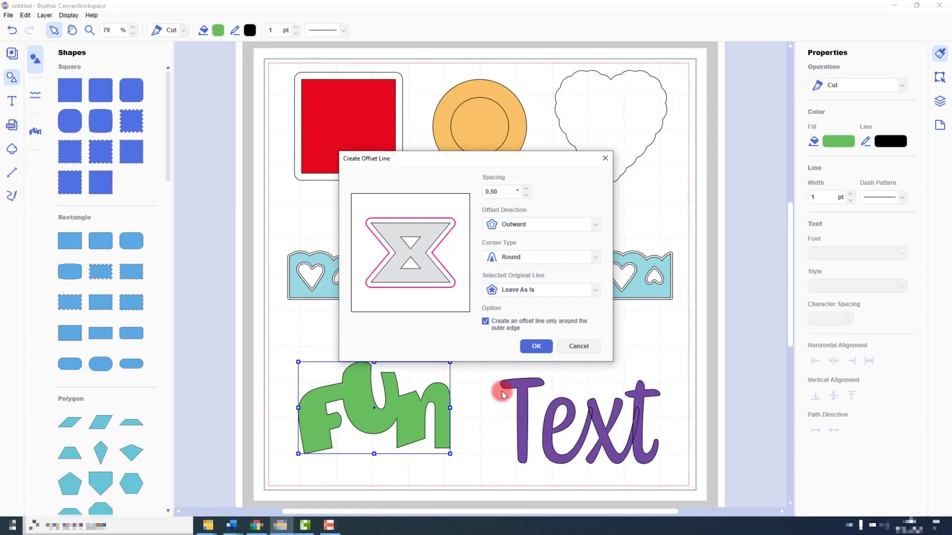
left_click(485, 323)
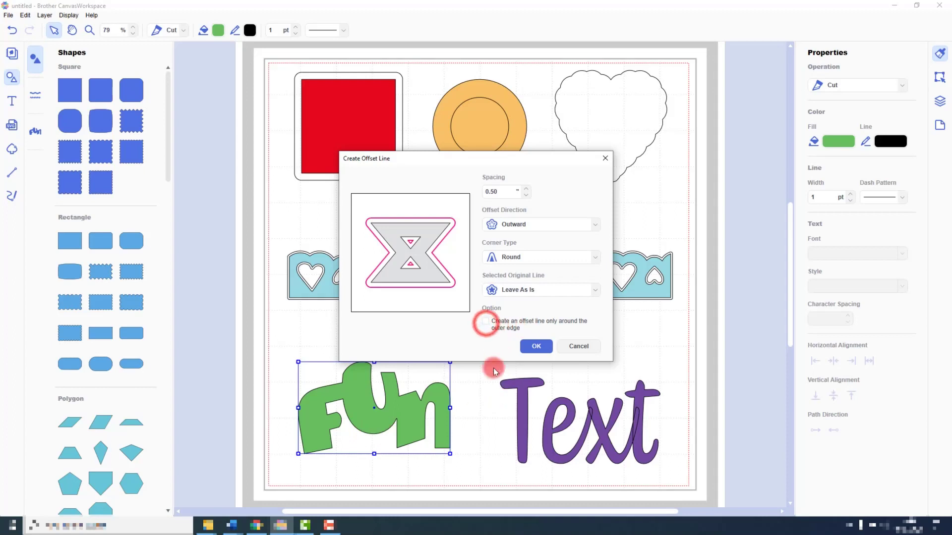
left_click(486, 322)
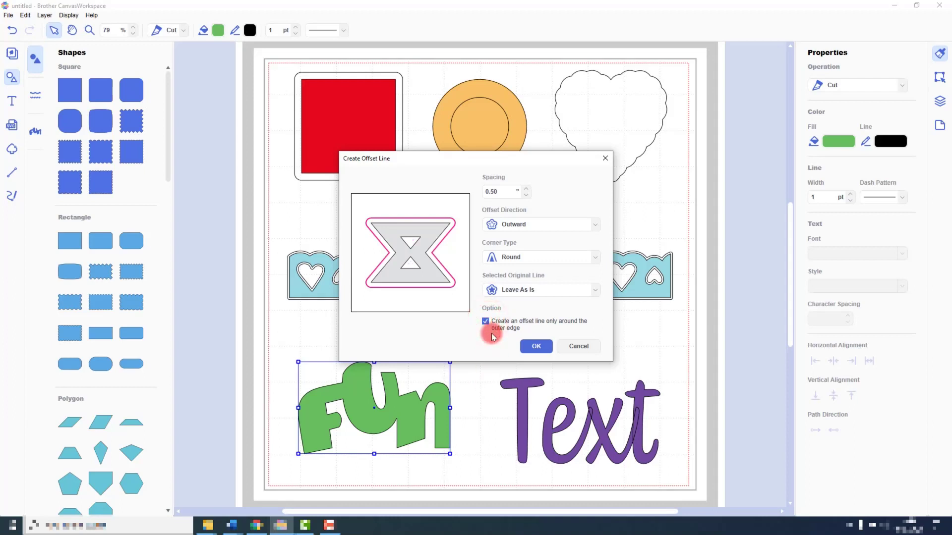
left_click(536, 346)
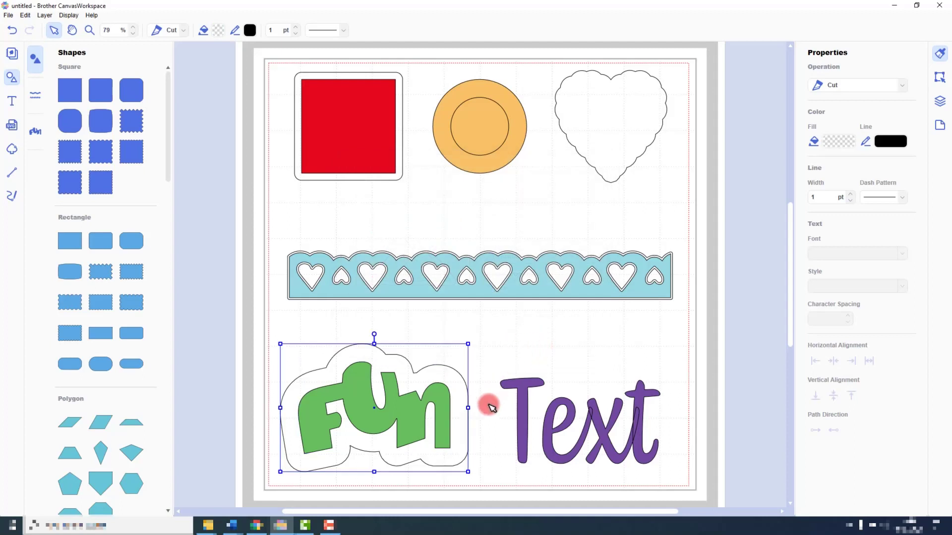
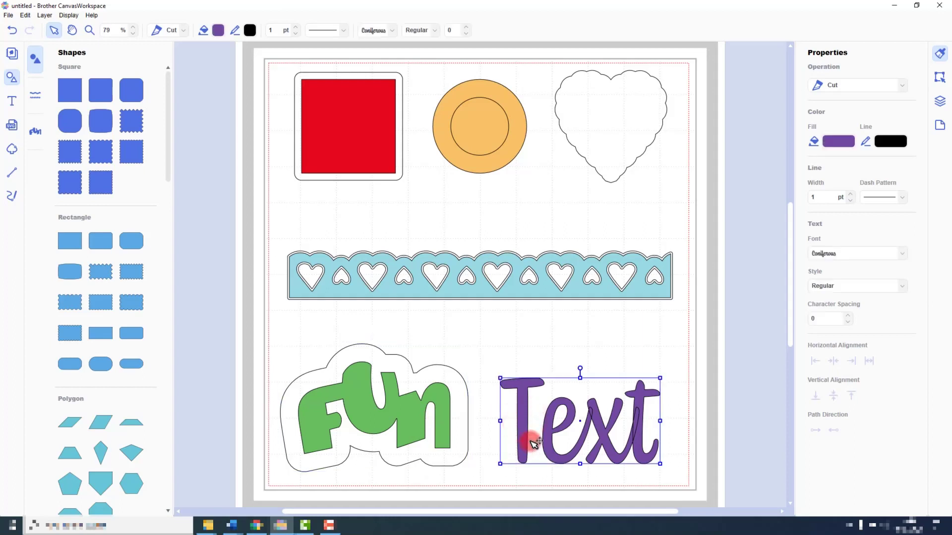
Move the purple Text up slightly, and set the spacing to 0.25" in its Create Offset Line settings
left_click_drag(534, 445, 526, 420)
left_click(25, 15)
left_click(58, 182)
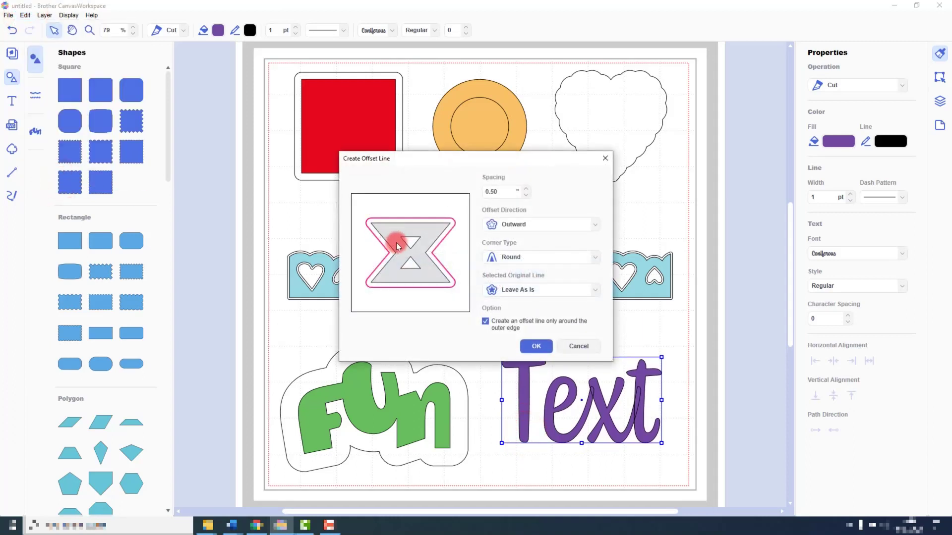
double_click(497, 193)
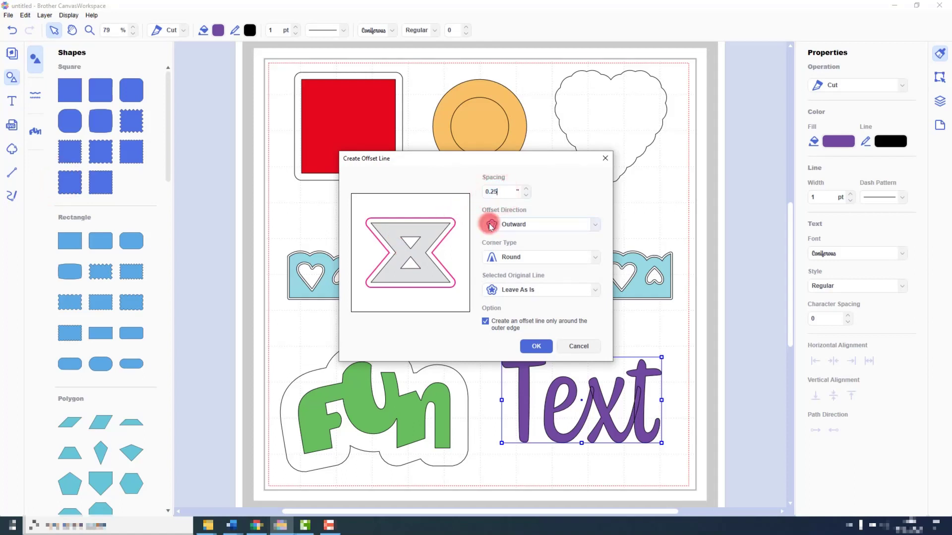
Turn off the option to offset only around the outer edge and try to create the purple Text's offset line
left_click(486, 322)
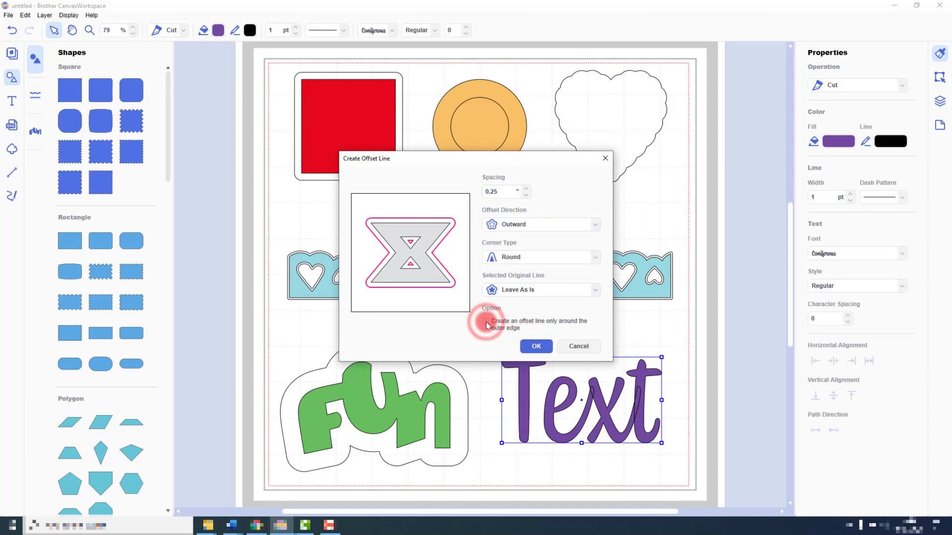
left_click(539, 343)
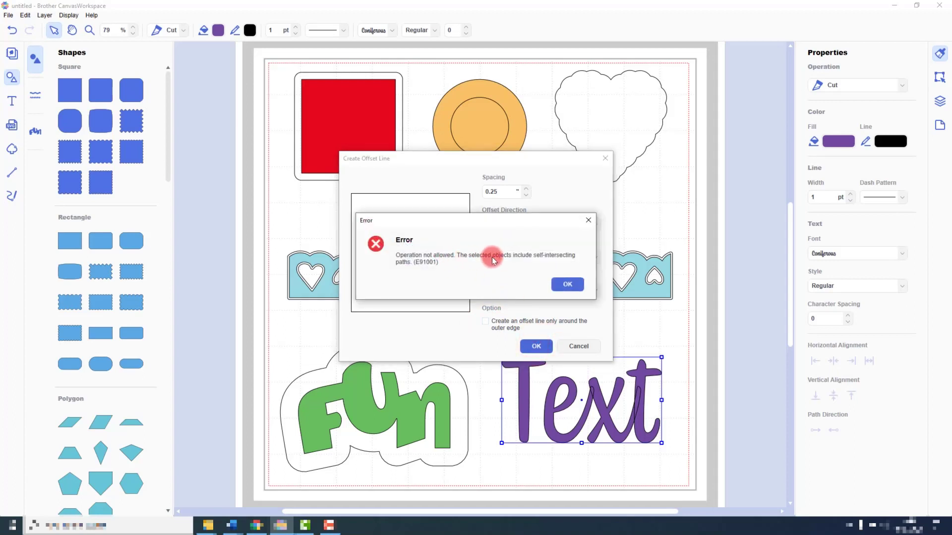
left_click(566, 287)
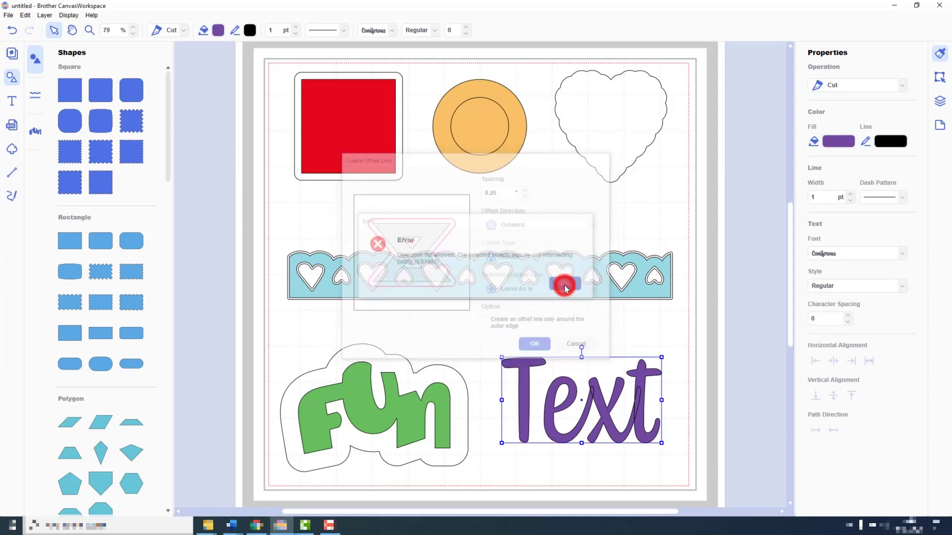
left_click(570, 416)
left_click(583, 392)
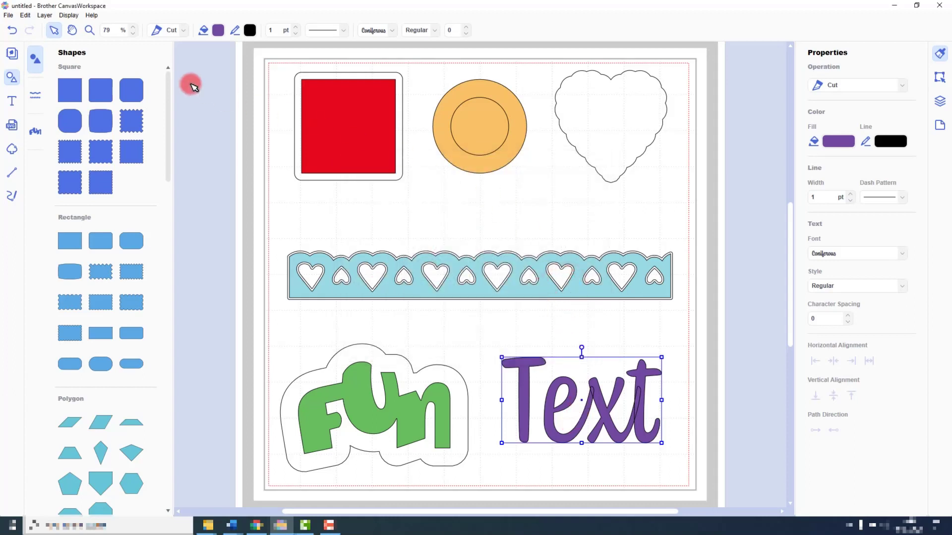
Merge the overlapping letters of the purple Text into one continuous outline with the Process Overlap weld operation
left_click(90, 30)
left_click_drag(567, 366, 658, 437)
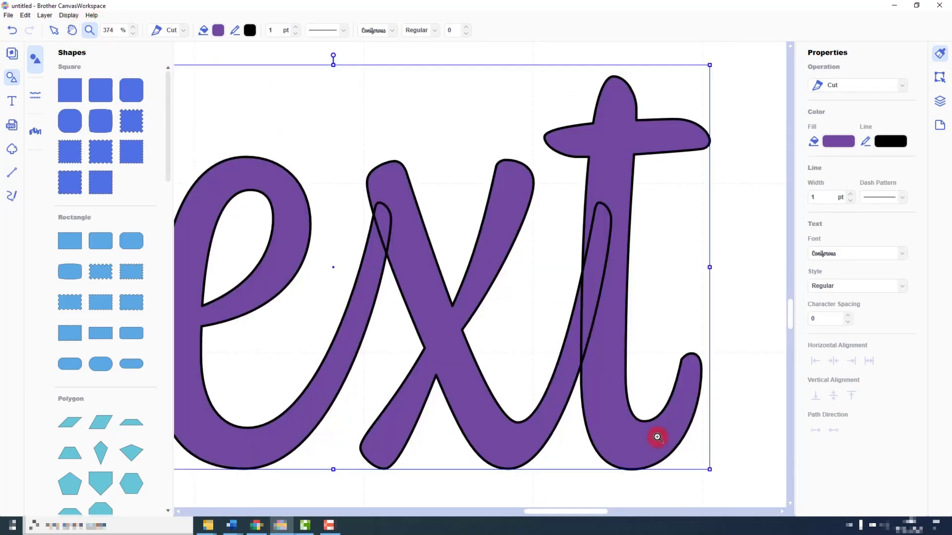
left_click(53, 30)
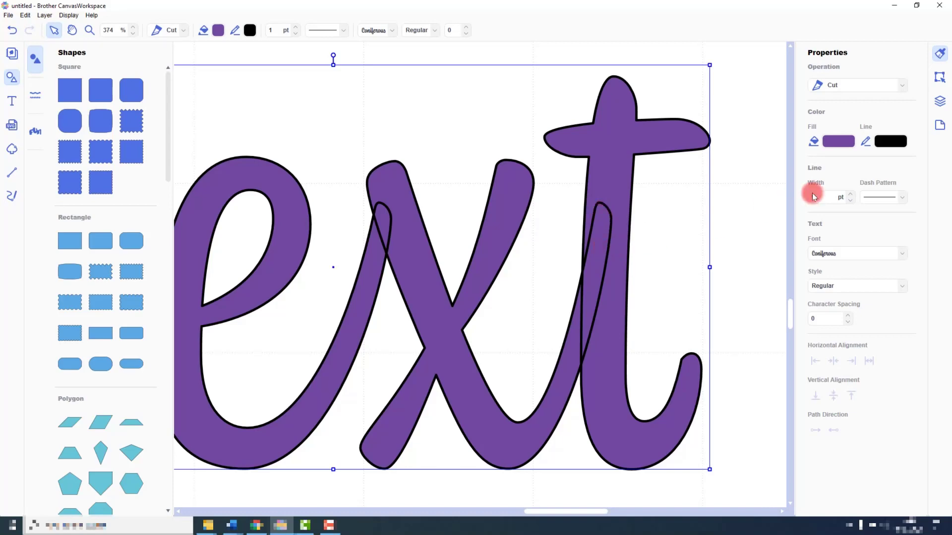
left_click(940, 76)
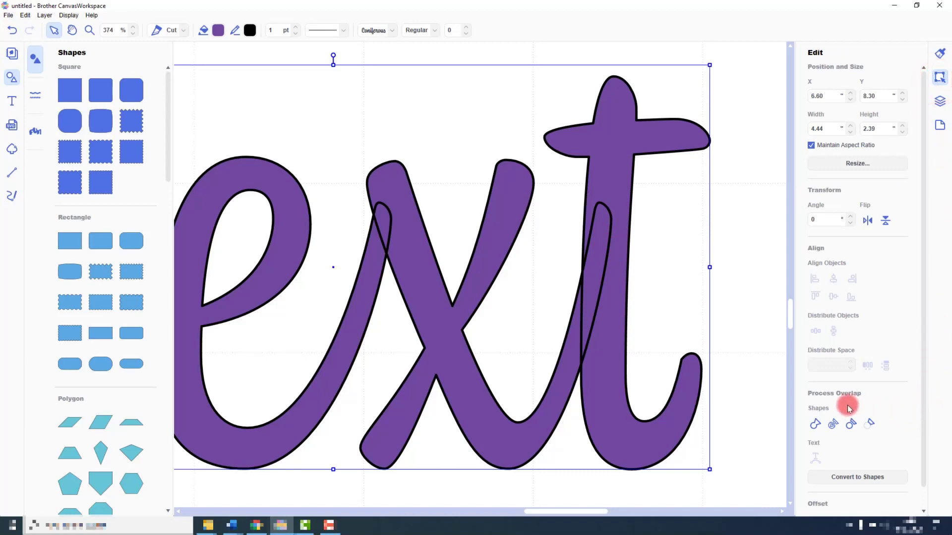
left_click(819, 424)
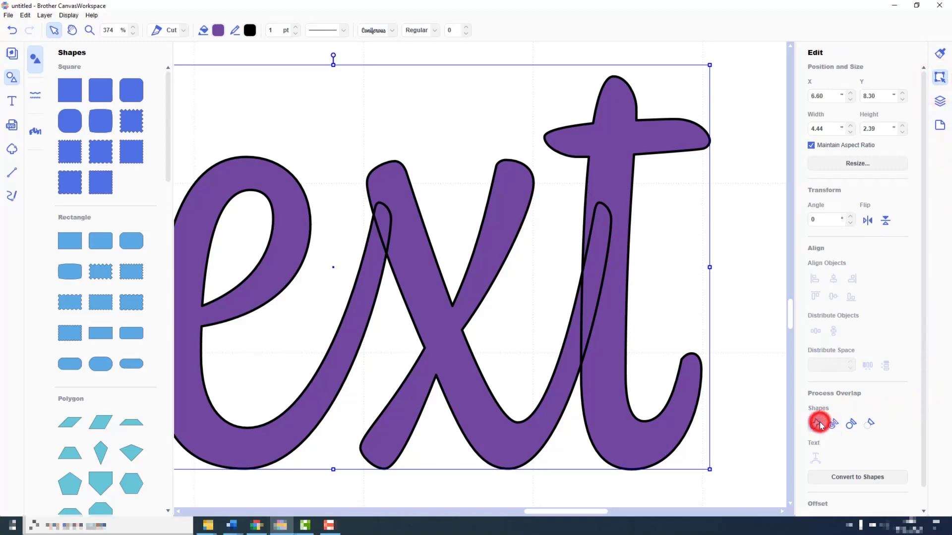
left_click(597, 277)
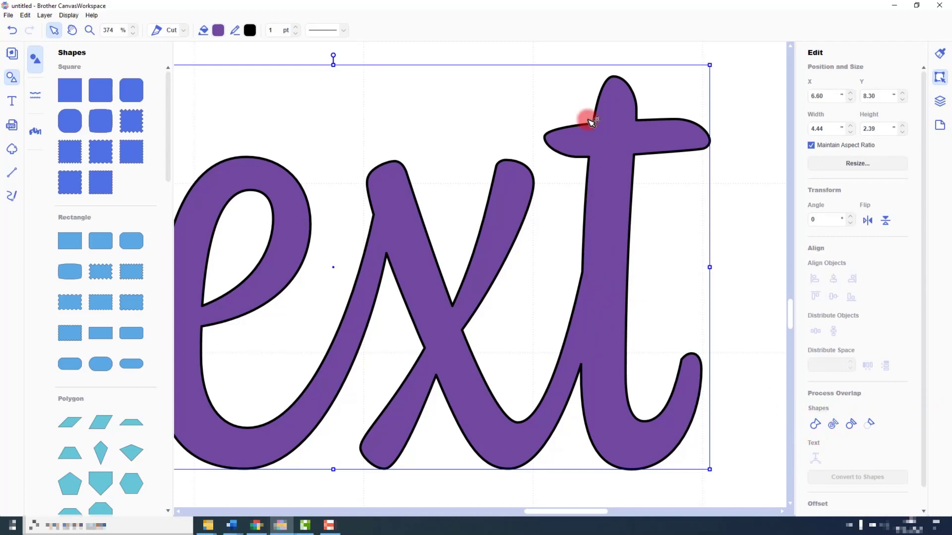
Create an outward offset line around the merged purple Text, keeping the current offset settings
left_click(63, 16)
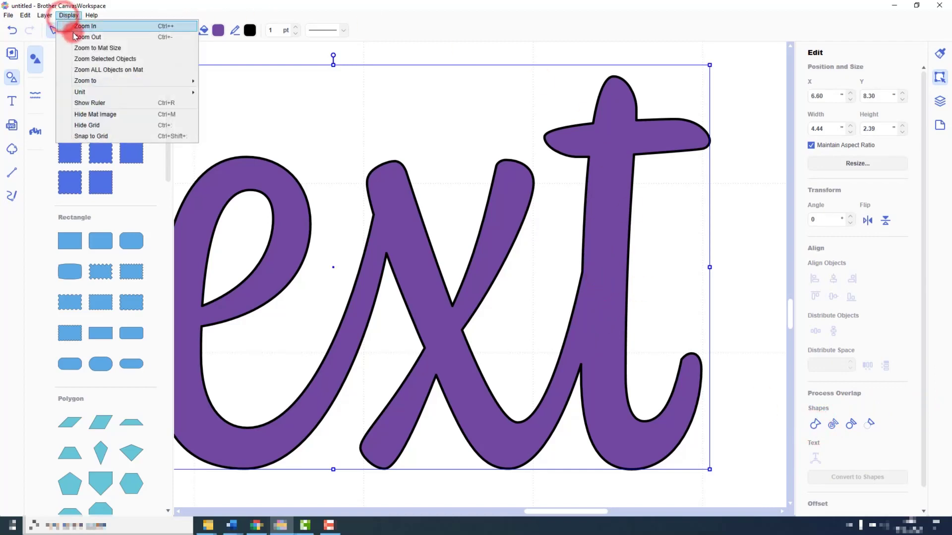
left_click(79, 58)
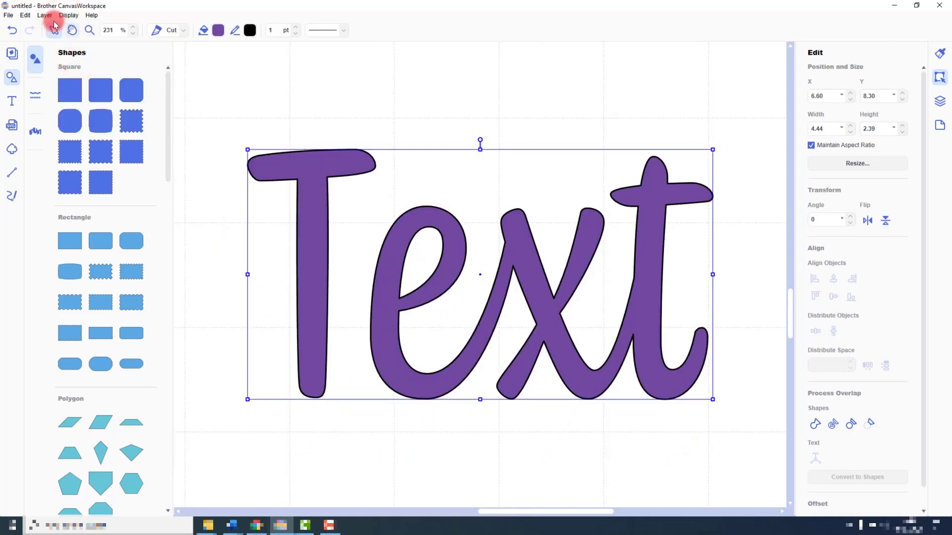
left_click(25, 15)
left_click(52, 184)
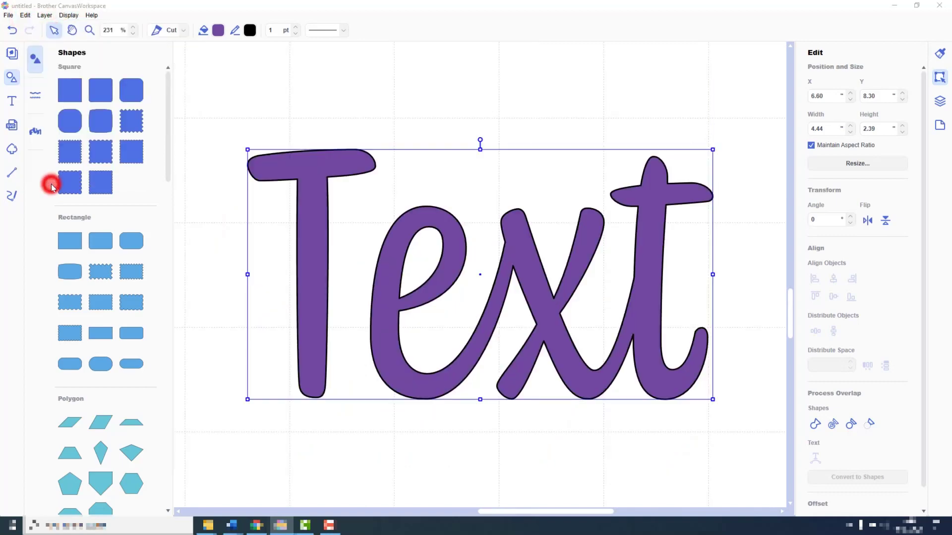
left_click(535, 346)
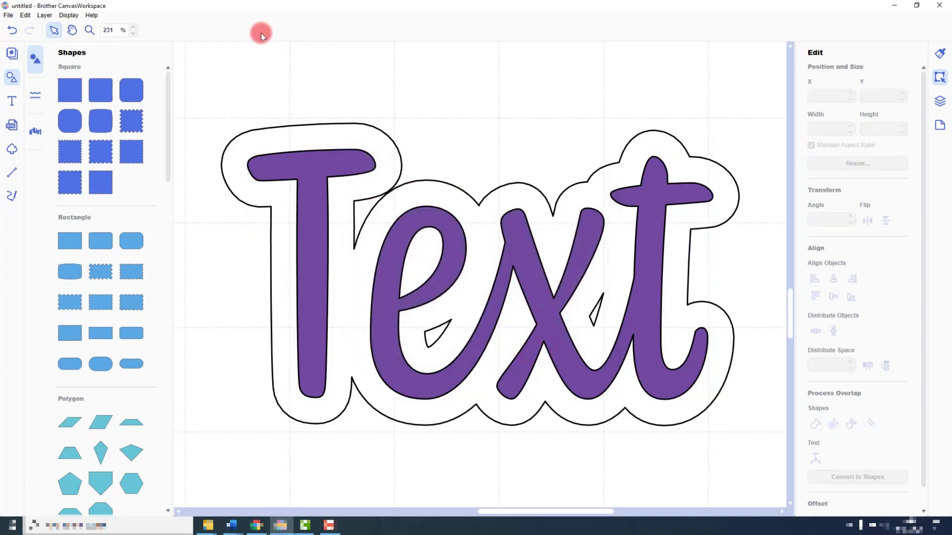
left_click(68, 14)
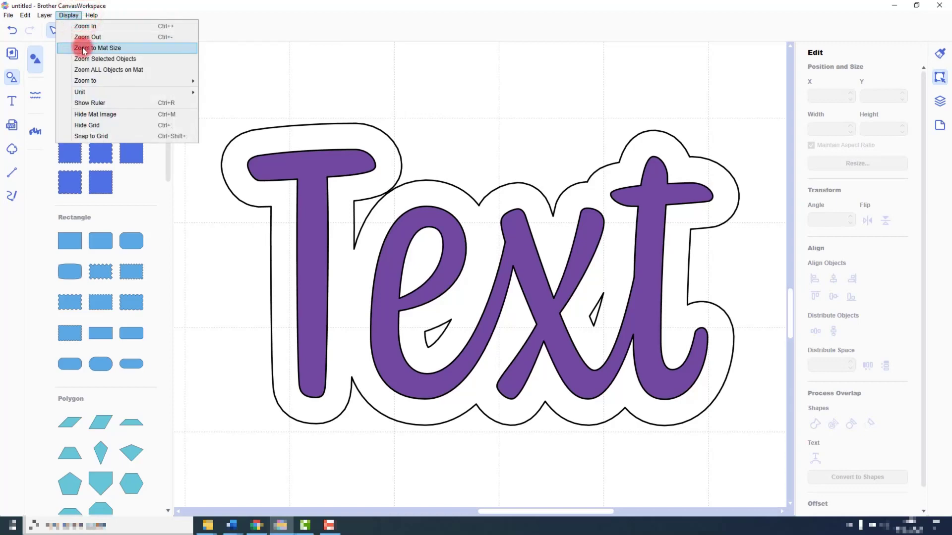
left_click(83, 48)
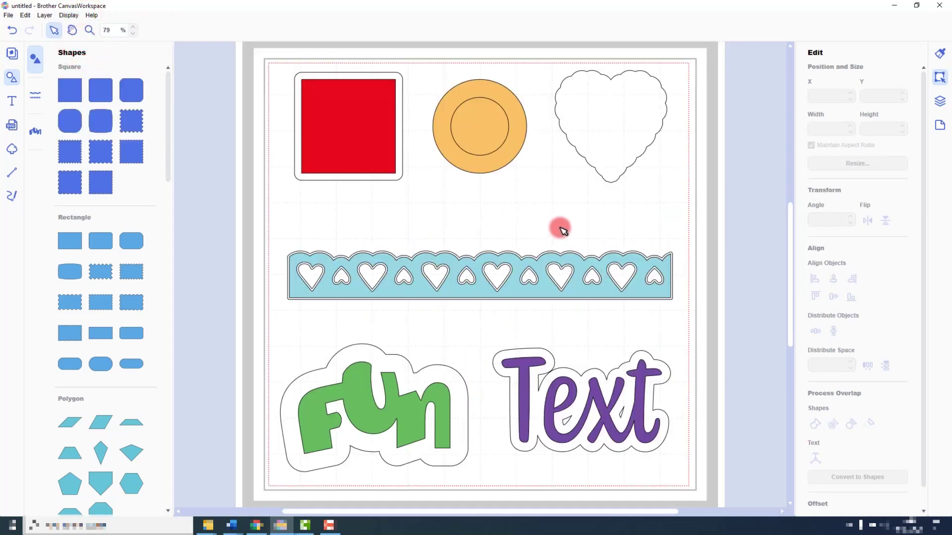